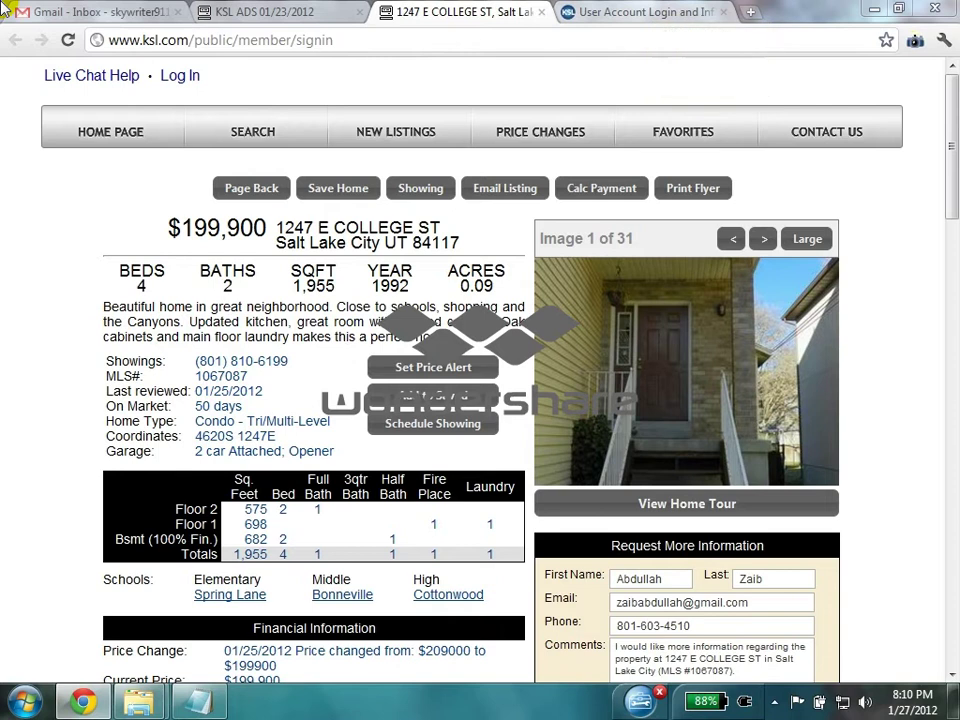
# - Sign in to KSL.com with the account e-mail address and password
pyautogui.click(652, 11)
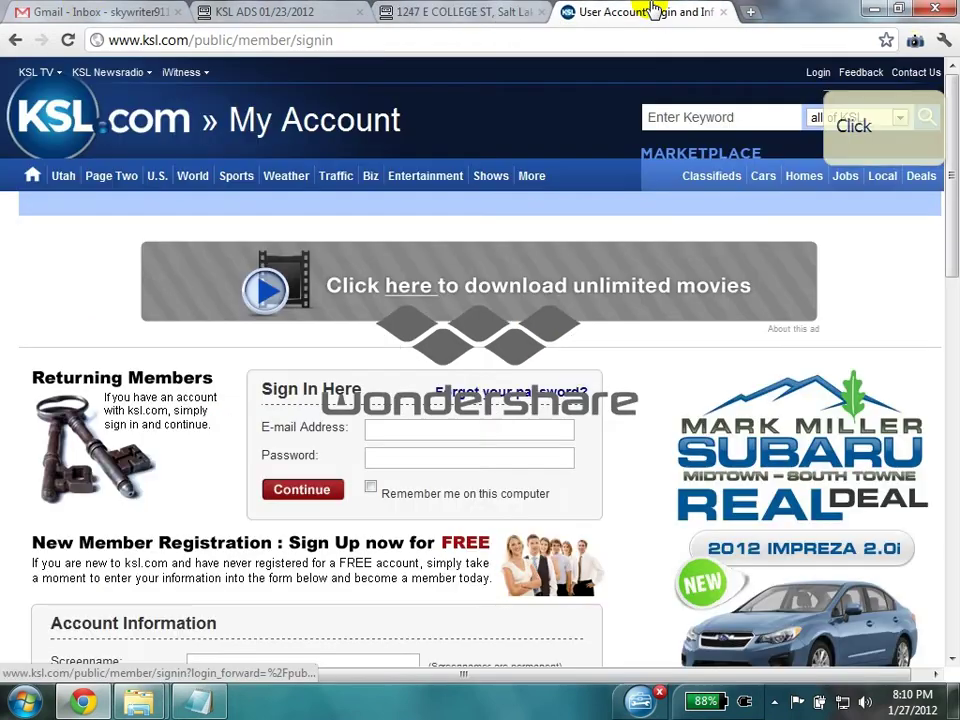
pyautogui.click(818, 72)
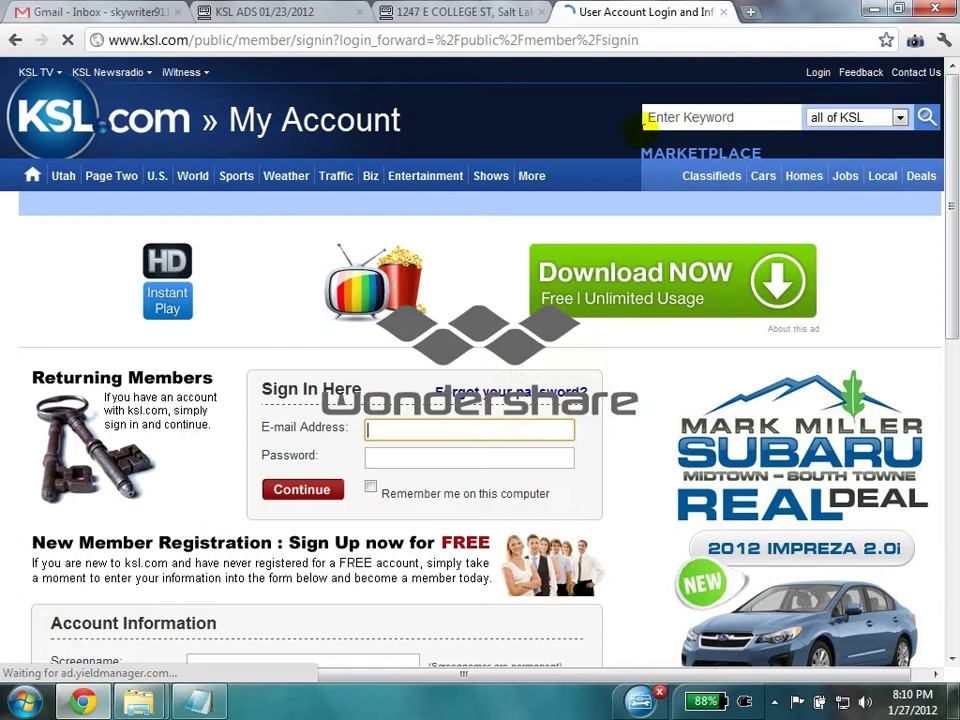
pyautogui.click(484, 433)
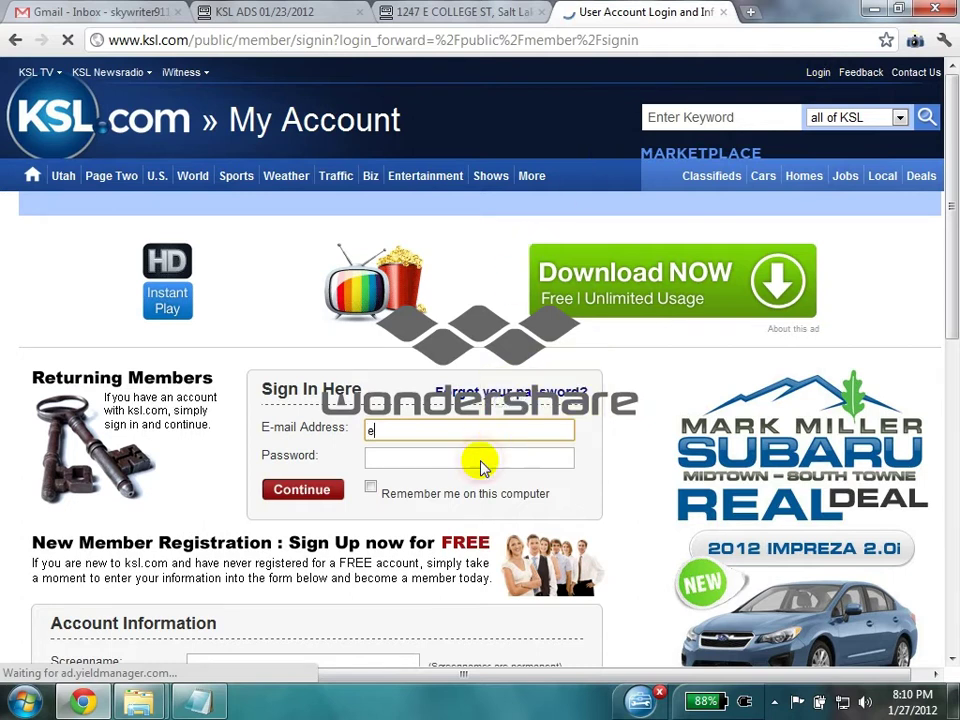
pyautogui.press('Tab')
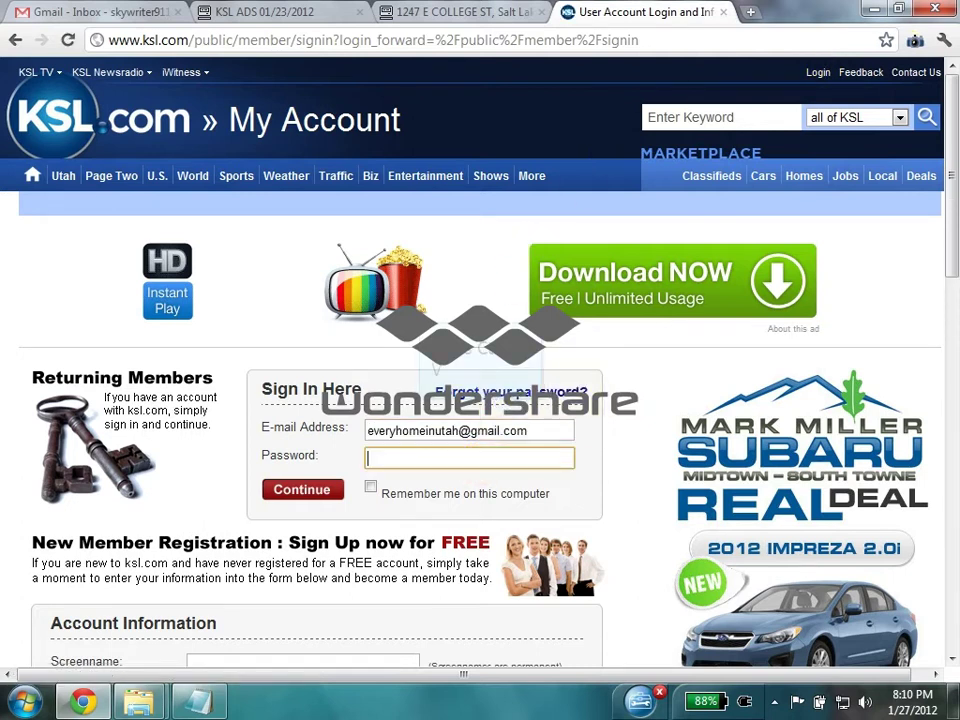
pyautogui.write('********')
pyautogui.click(300, 490)
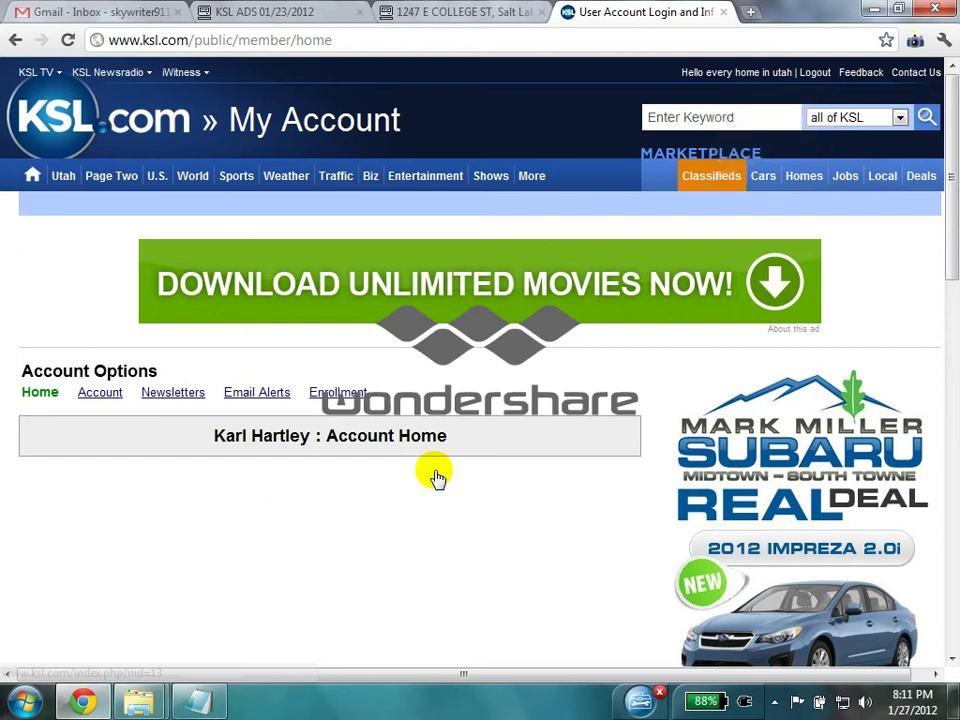
# - Go to KSL Classifieds and begin placing a new ad
pyautogui.click(714, 178)
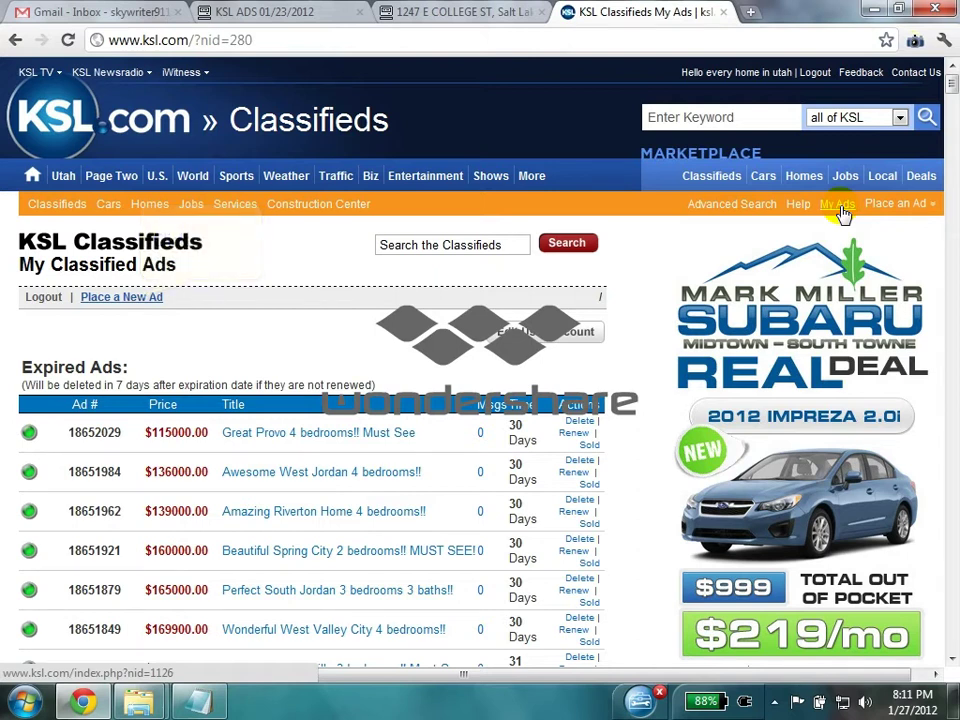
pyautogui.click(141, 296)
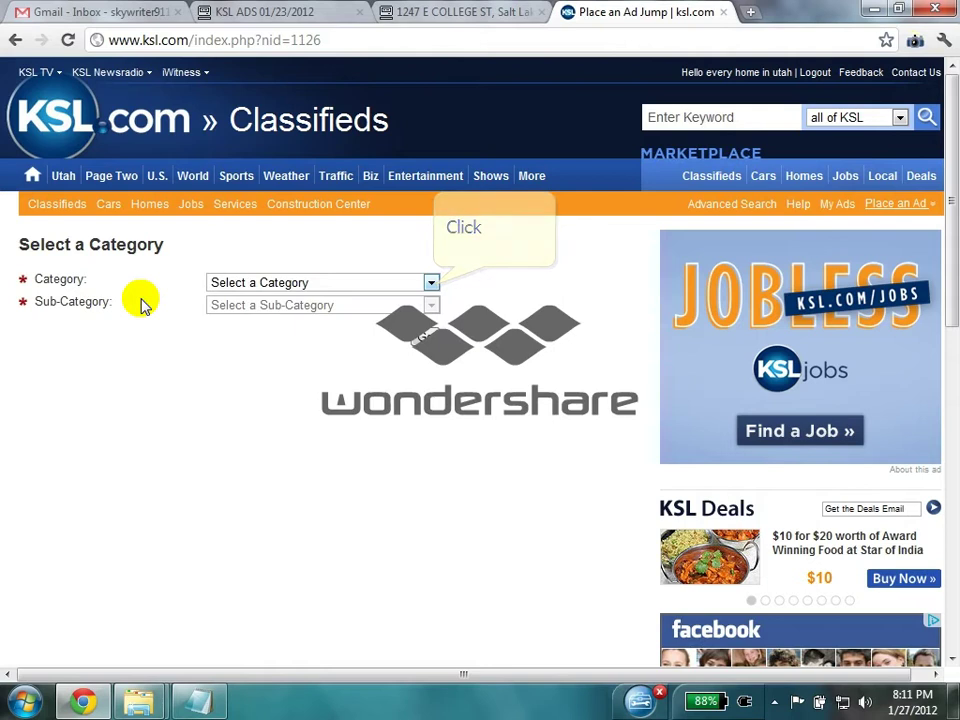
# - File the new ad under category Homes, sub-category Homes For Sale
pyautogui.click(431, 284)
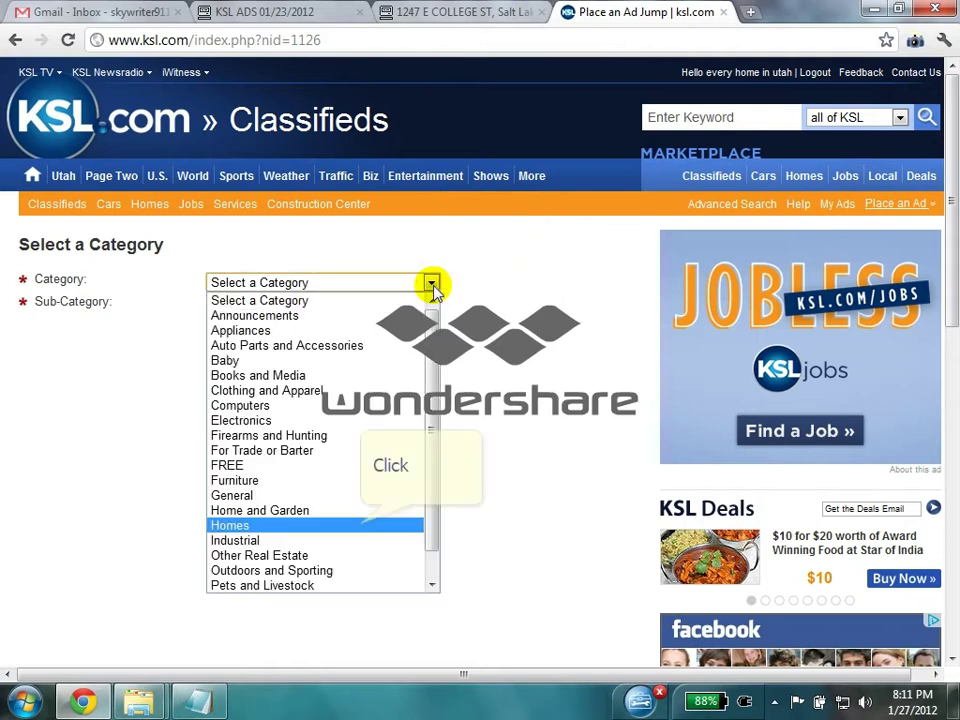
pyautogui.click(360, 521)
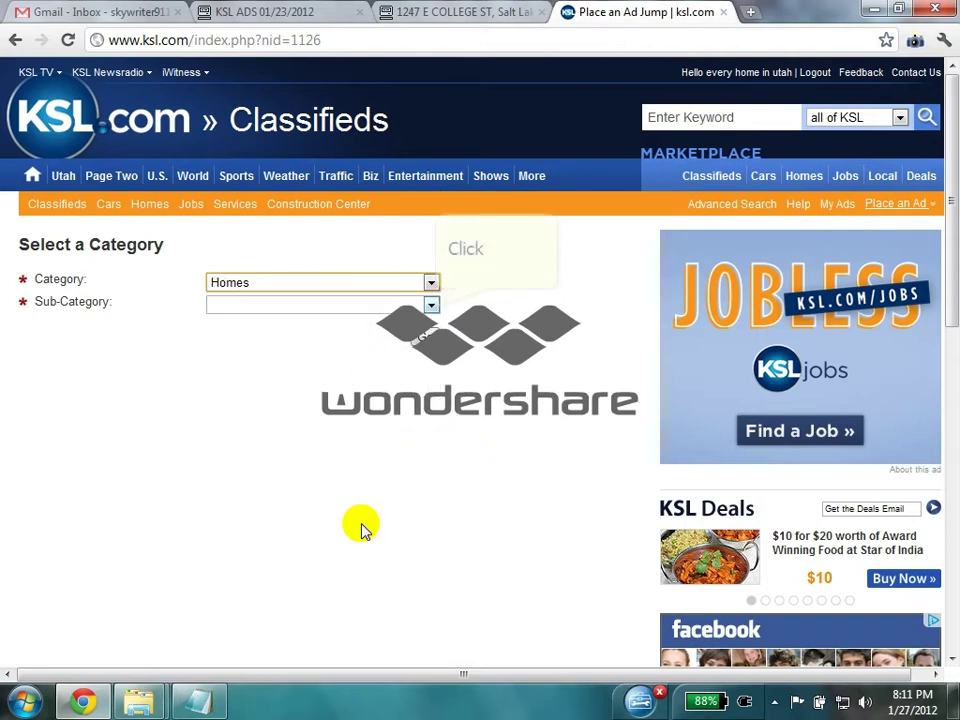
pyautogui.click(433, 307)
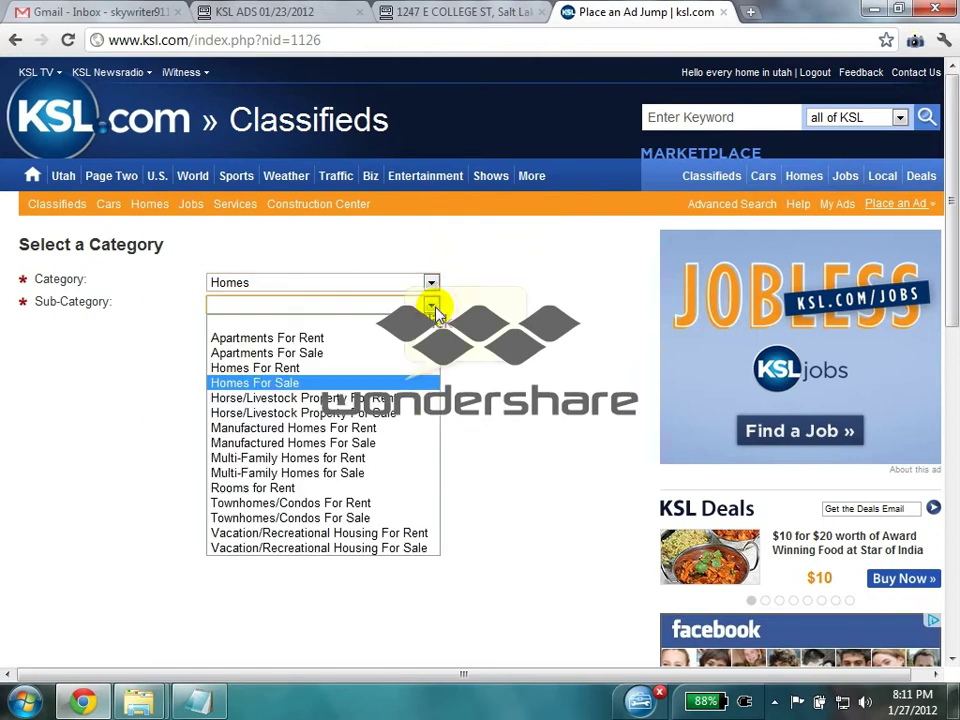
pyautogui.click(408, 383)
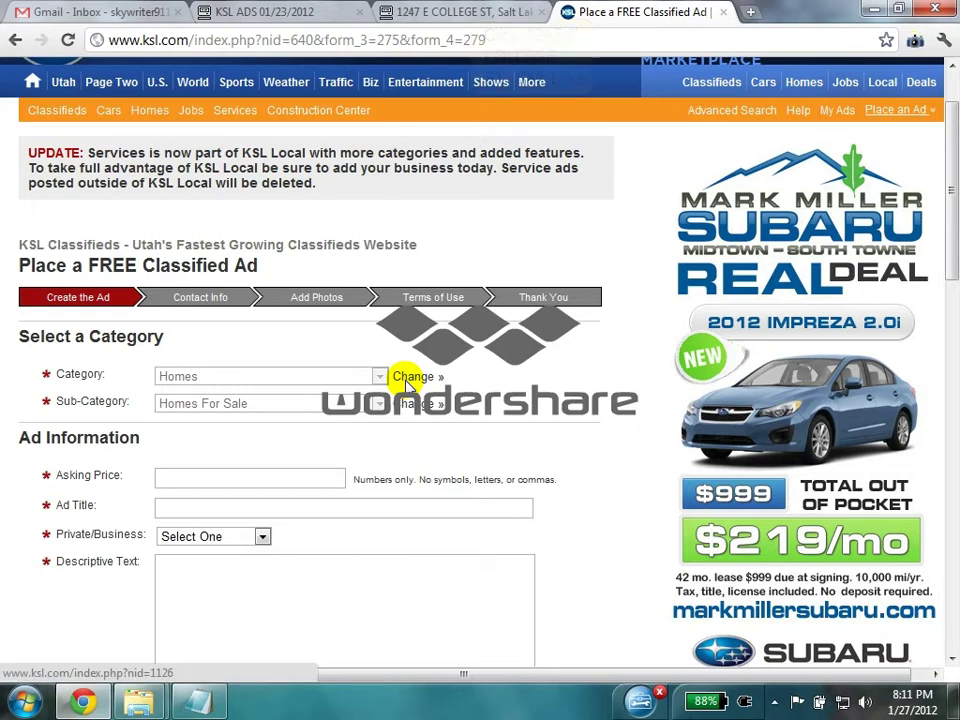
# - Copy the listing price 199,900 into the ad's Asking Price
pyautogui.click(462, 12)
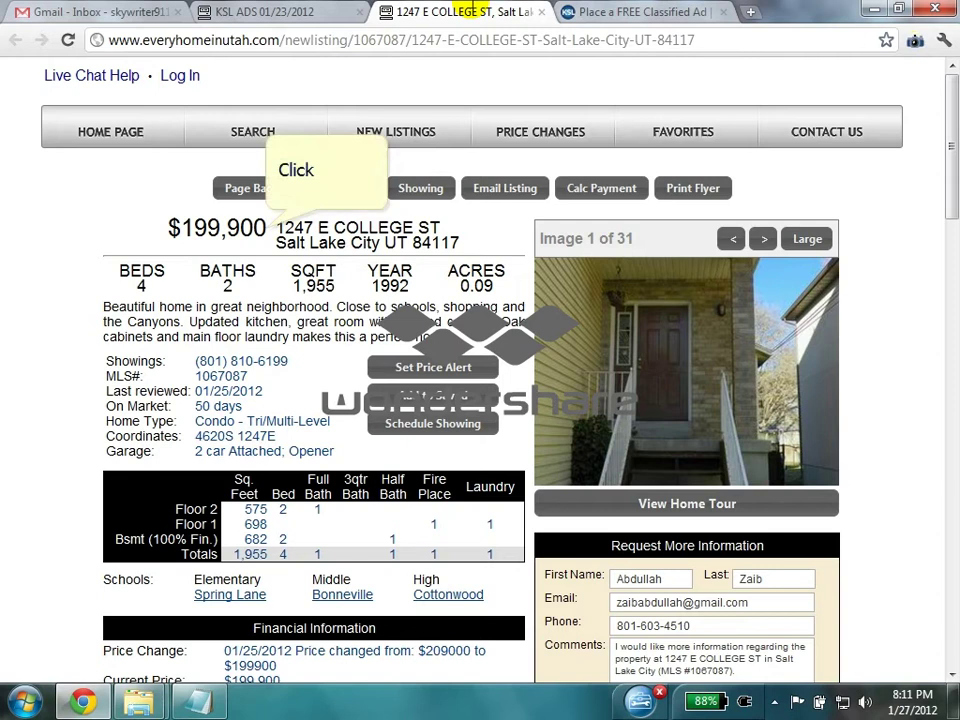
pyautogui.doubleClick(262, 228)
pyautogui.rightClick(256, 227)
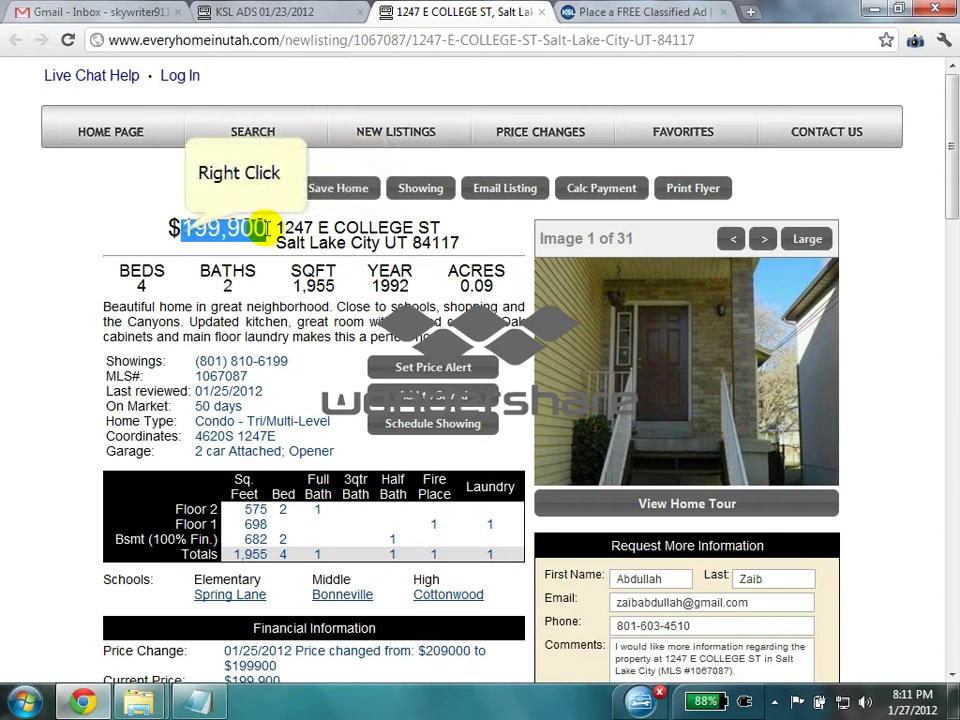
pyautogui.click(223, 242)
pyautogui.click(640, 12)
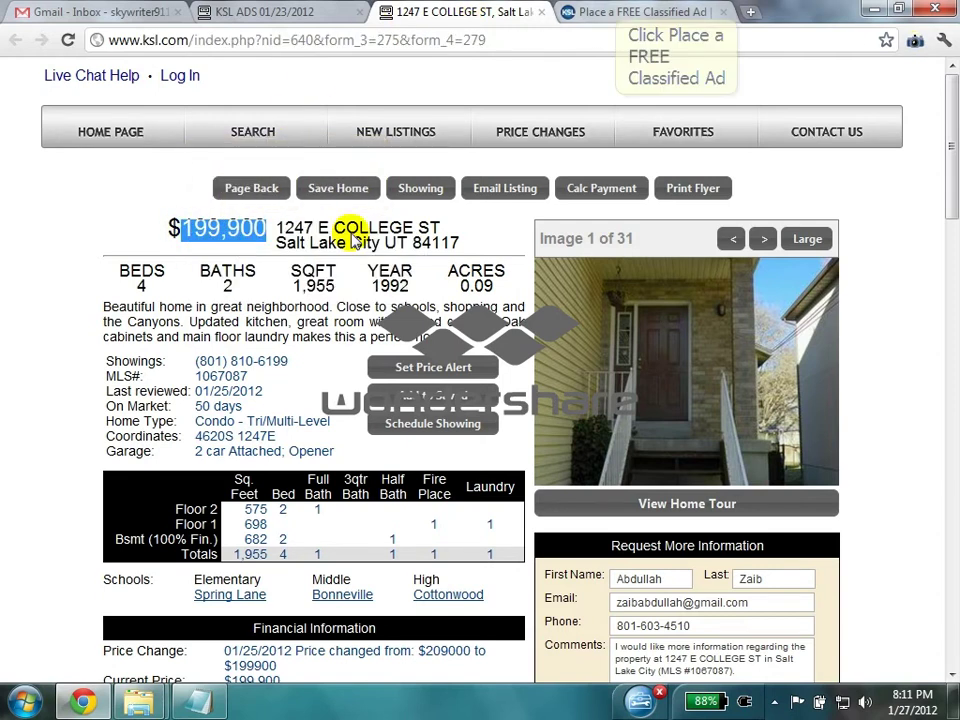
pyautogui.click(255, 383)
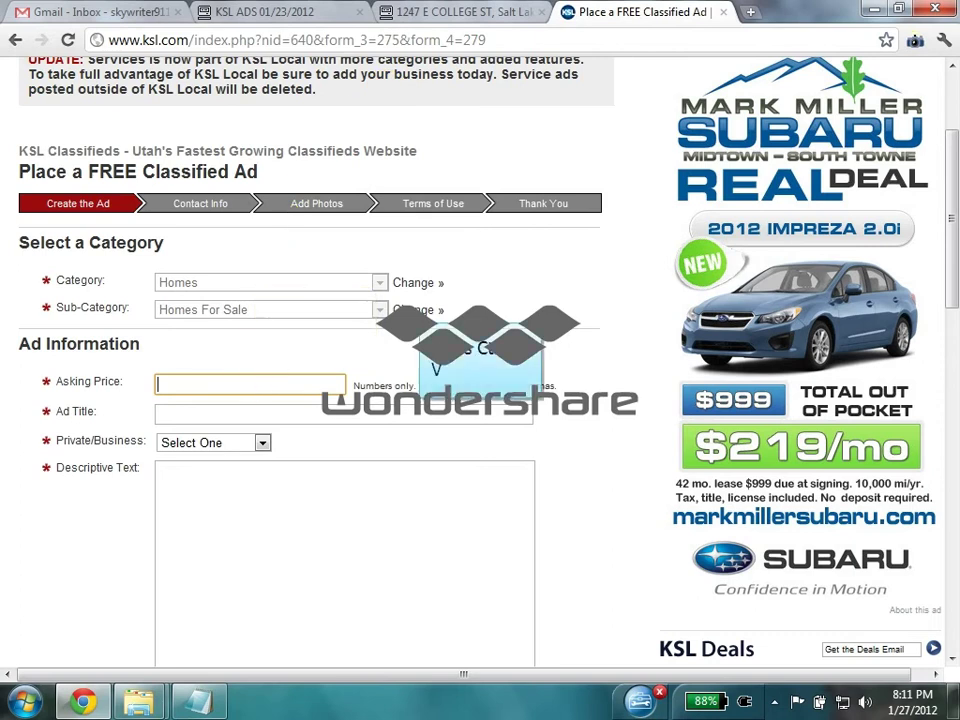
pyautogui.hotkey('ctrl', 'v')
pyautogui.click(277, 412)
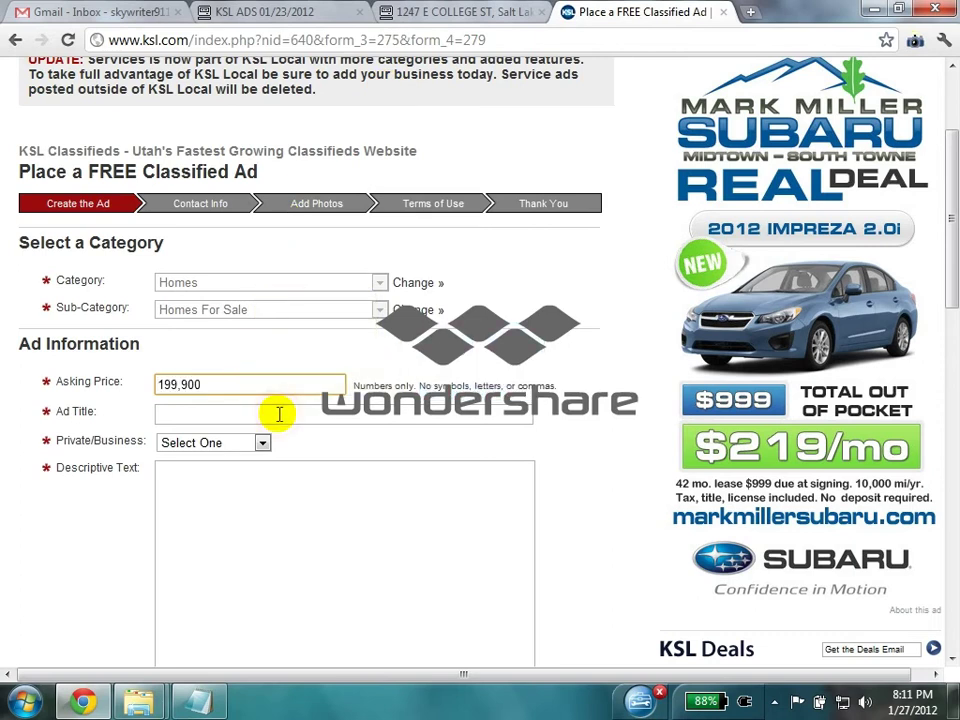
# - Set the ad title to 'Awesome Salt Lake City 4 bedroom!!' from an earlier title
pyautogui.click(455, 12)
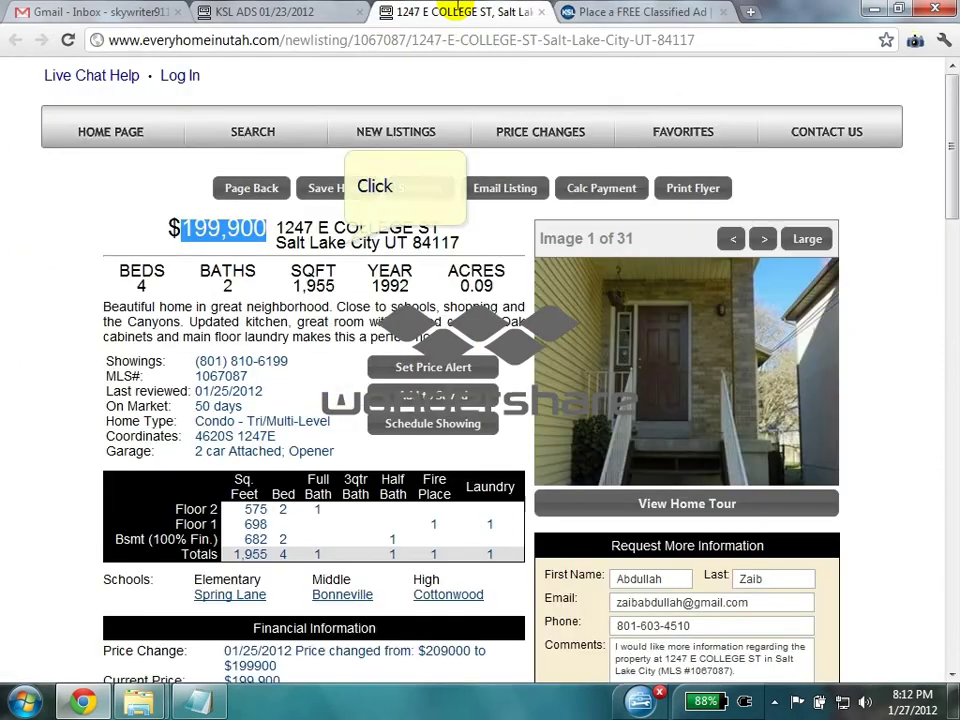
pyautogui.moveTo(346, 243); pyautogui.dragTo(280, 243)
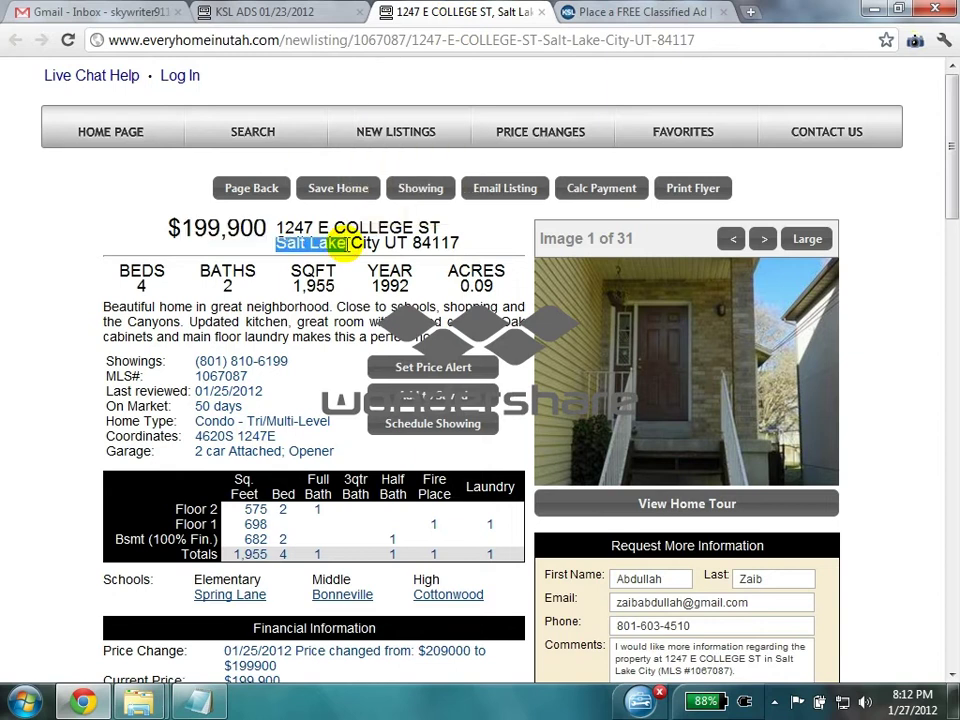
pyautogui.rightClick(283, 243)
pyautogui.click(300, 253)
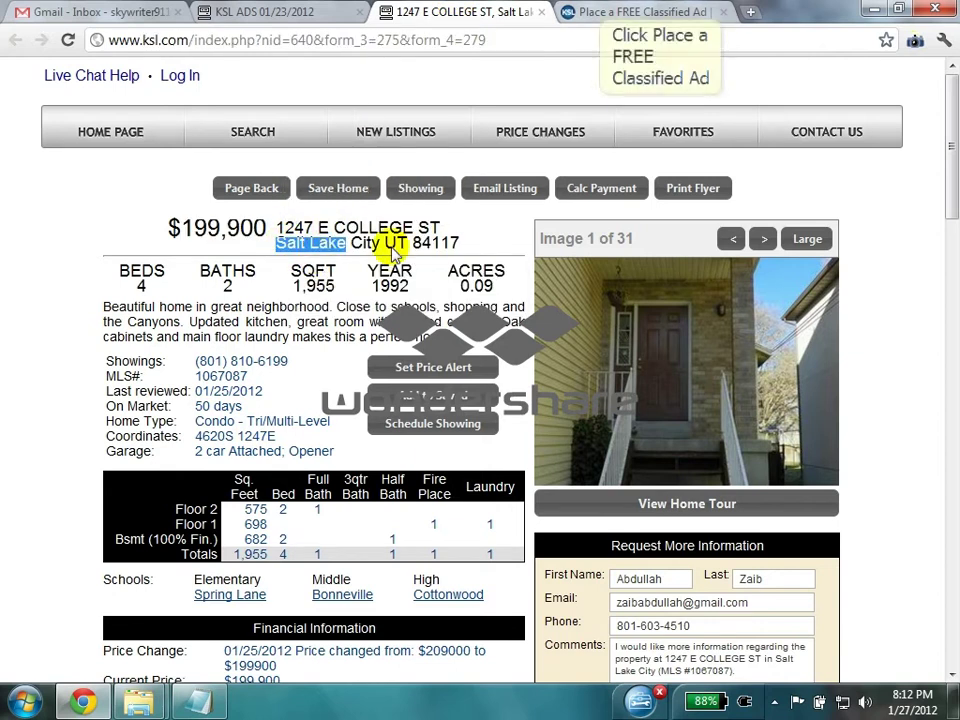
pyautogui.click(645, 12)
pyautogui.doubleClick(318, 415)
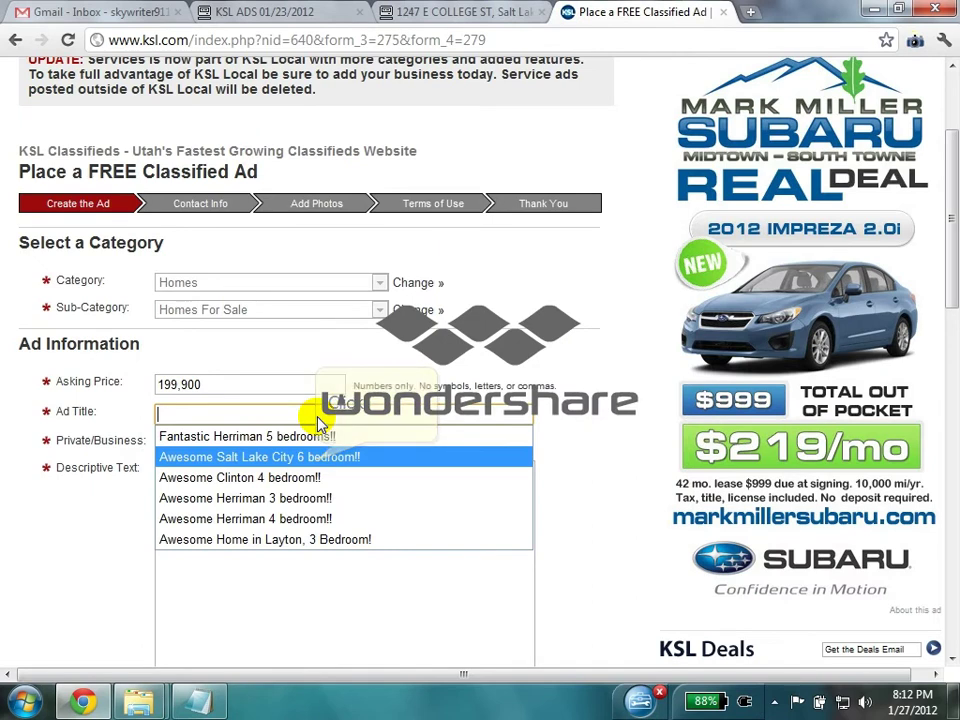
pyautogui.click(317, 456)
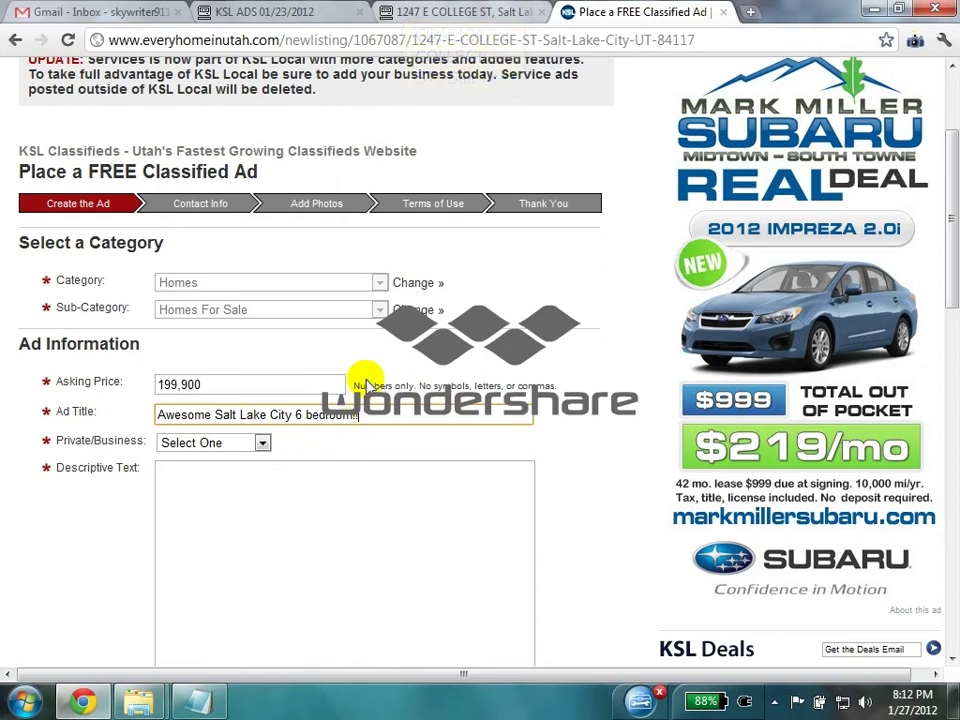
pyautogui.click(410, 10)
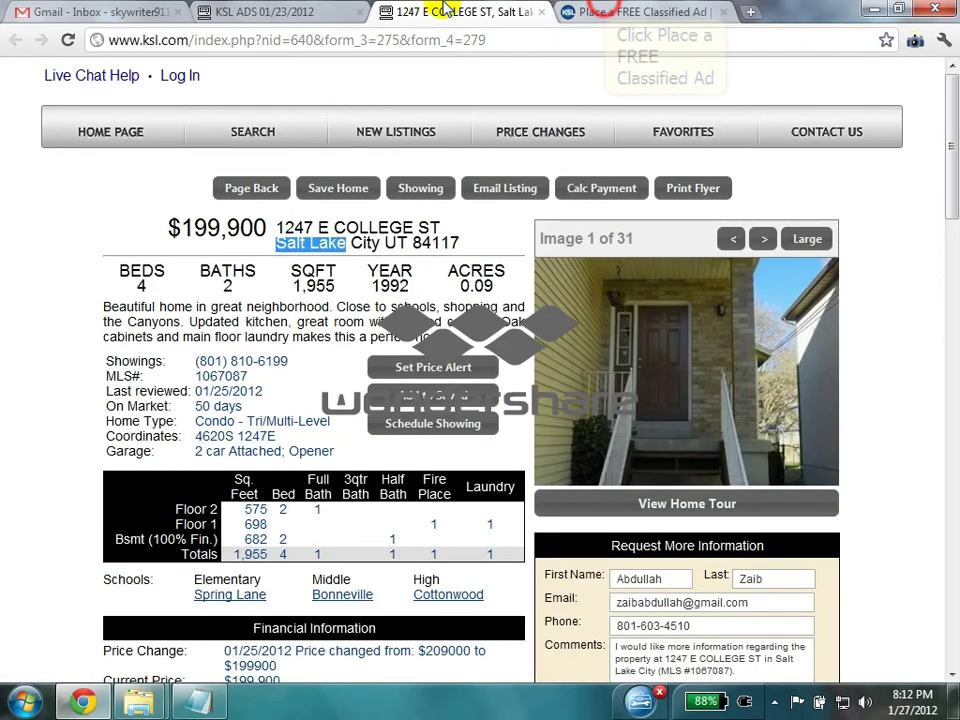
pyautogui.click(605, 10)
pyautogui.click(300, 414)
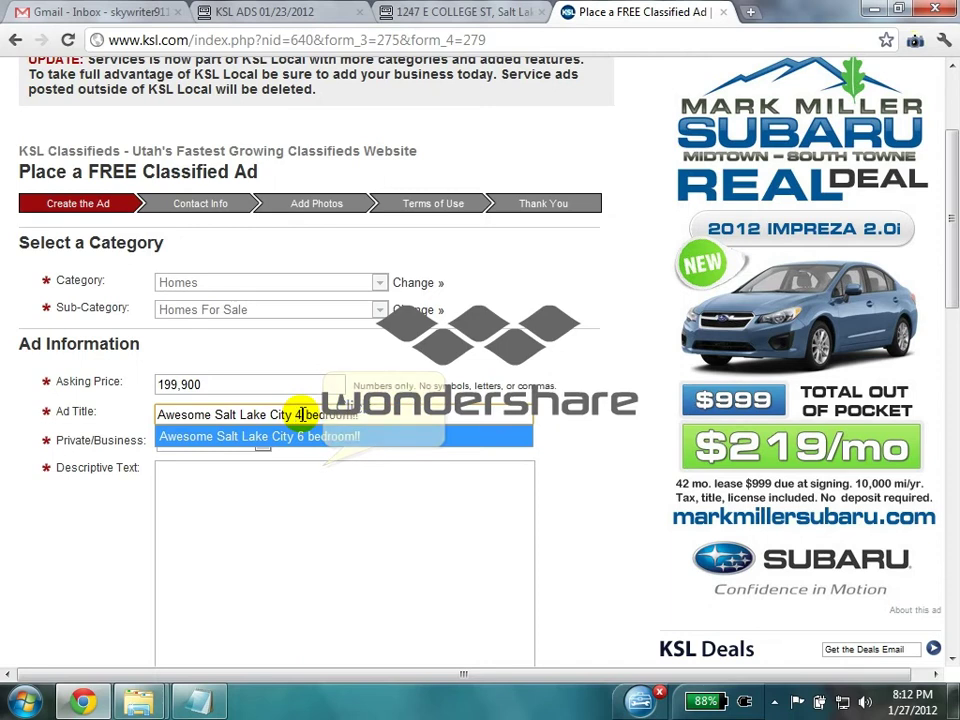
pyautogui.click(320, 437)
# - Mark the ad as a Business Listing
pyautogui.click(261, 442)
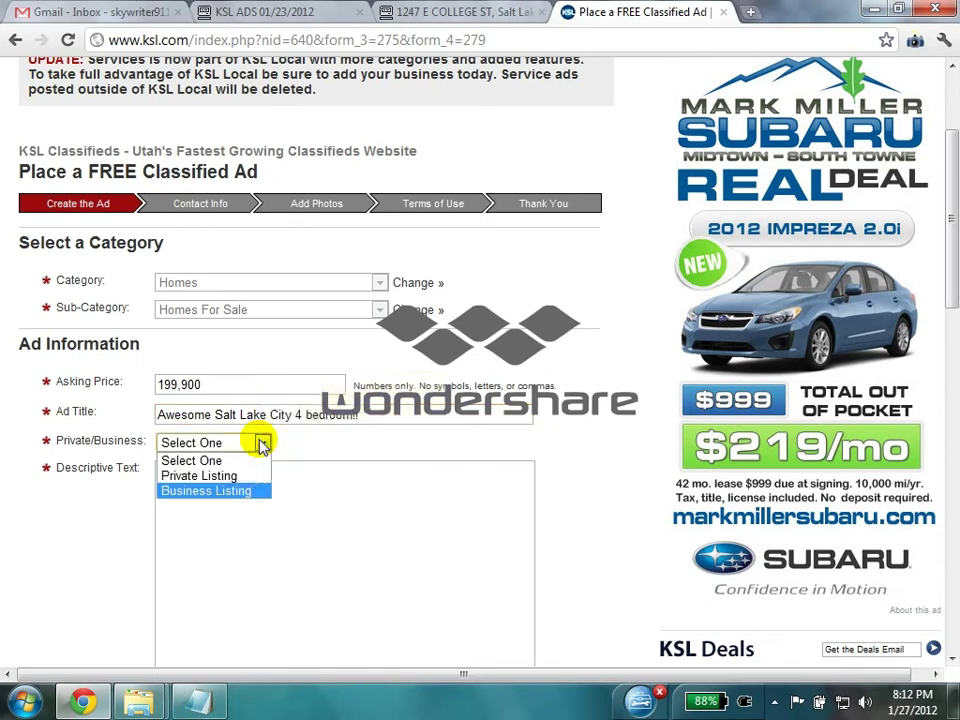
pyautogui.click(248, 490)
pyautogui.click(254, 495)
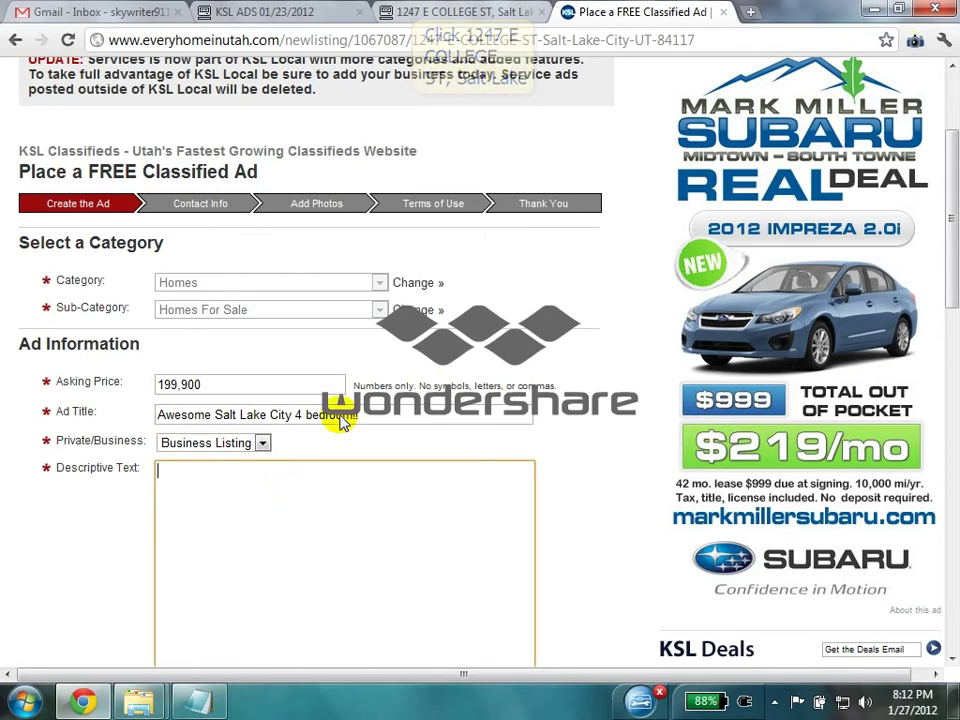
# - Paste the home's description paragraph from the listing page into Descriptive Text
pyautogui.click(414, 10)
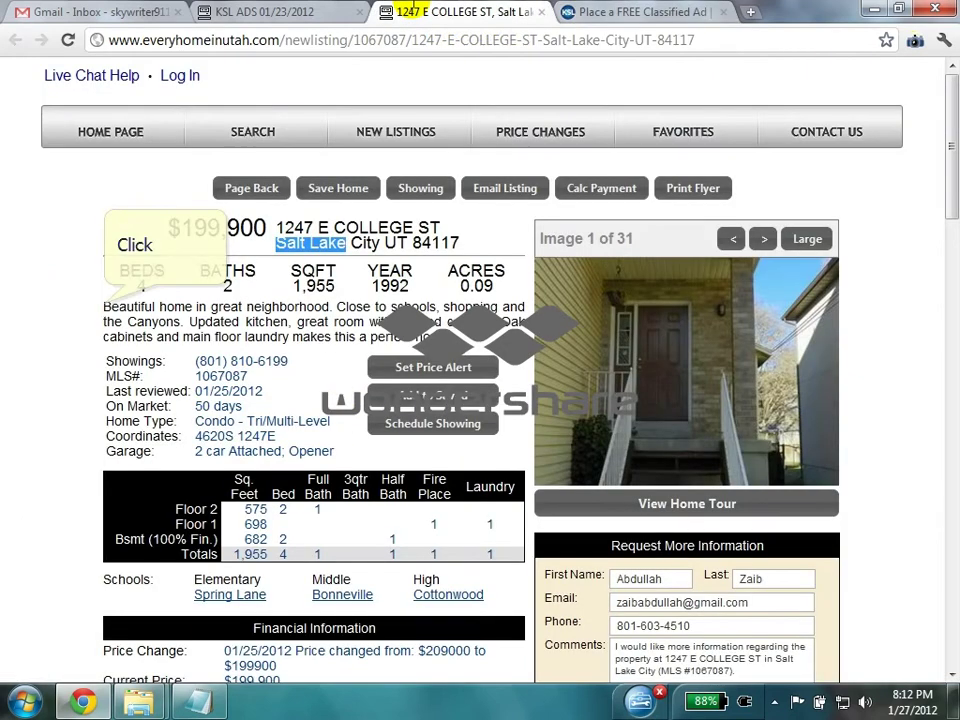
pyautogui.moveTo(103, 306); pyautogui.dragTo(525, 321)
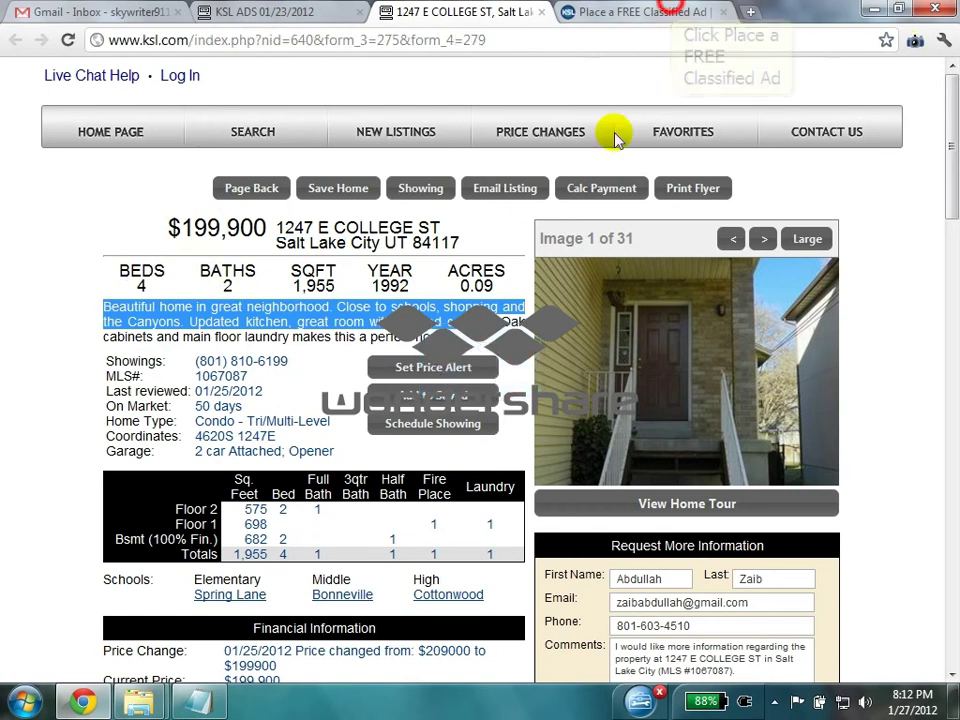
pyautogui.click(630, 12)
pyautogui.hotkey('ctrl', 'v')
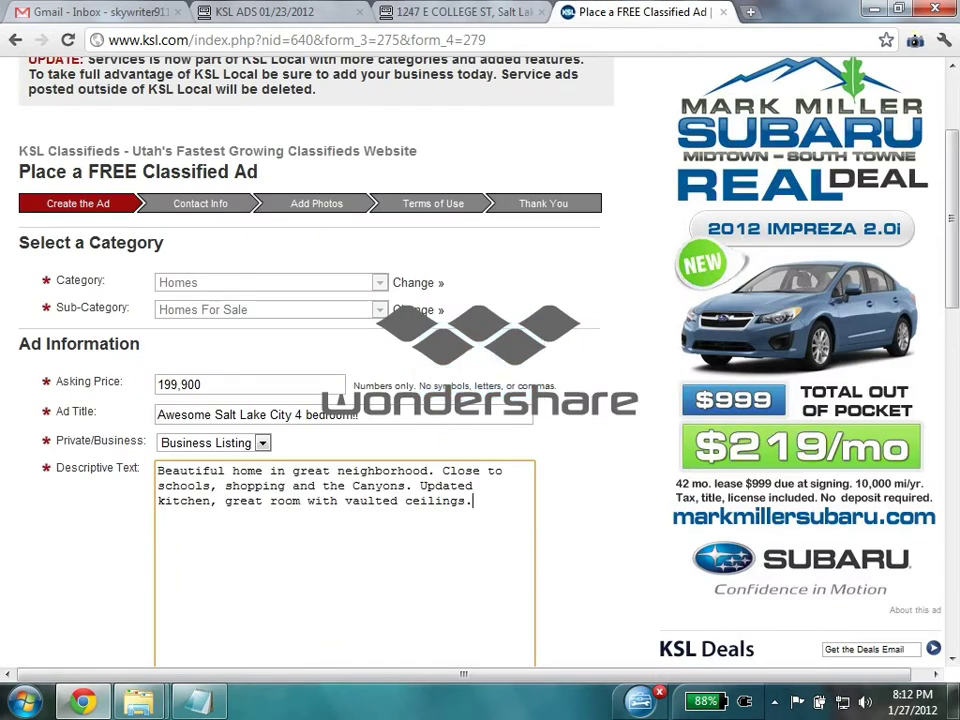
pyautogui.scroll(-1, 673, 8)
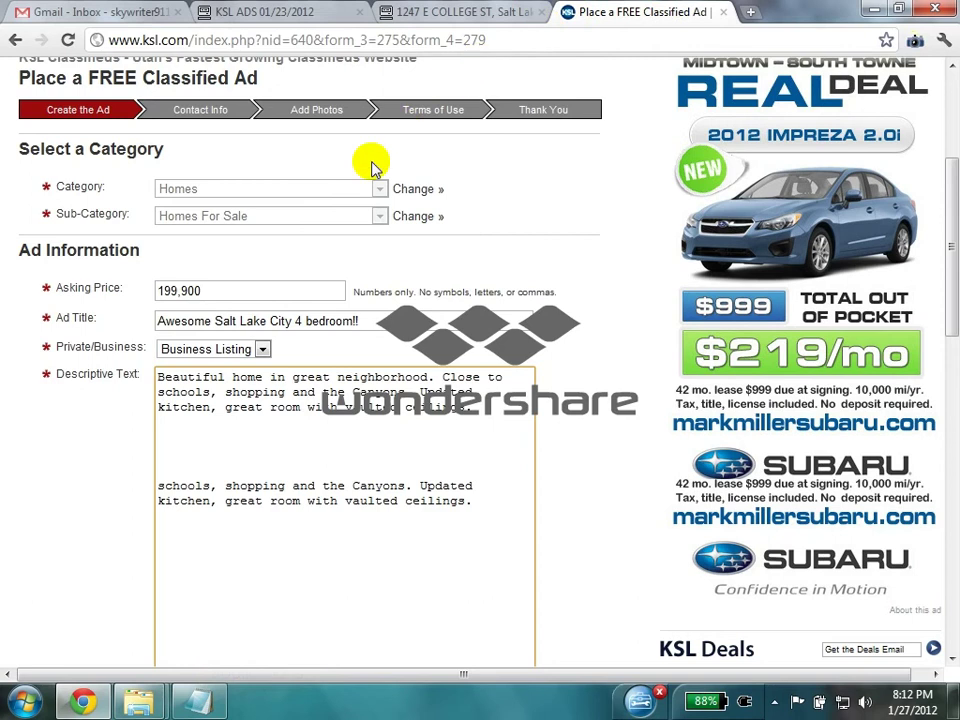
pyautogui.click(199, 703)
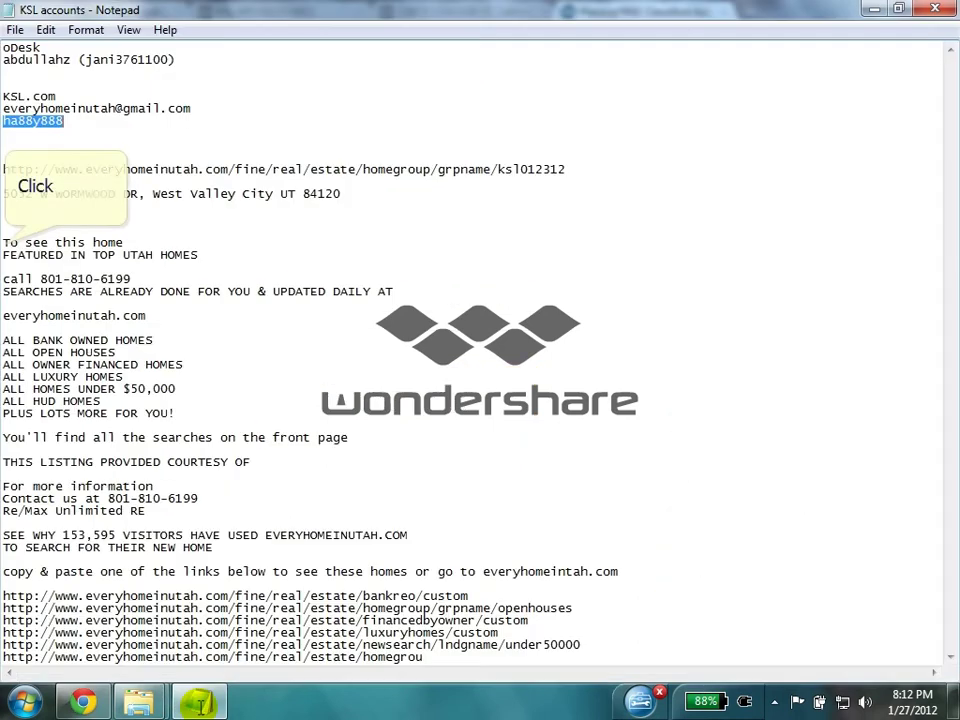
# - Paste the promotional block and search links from the Notepad notes into the description
pyautogui.moveTo(3, 242); pyautogui.dragTo(428, 660)
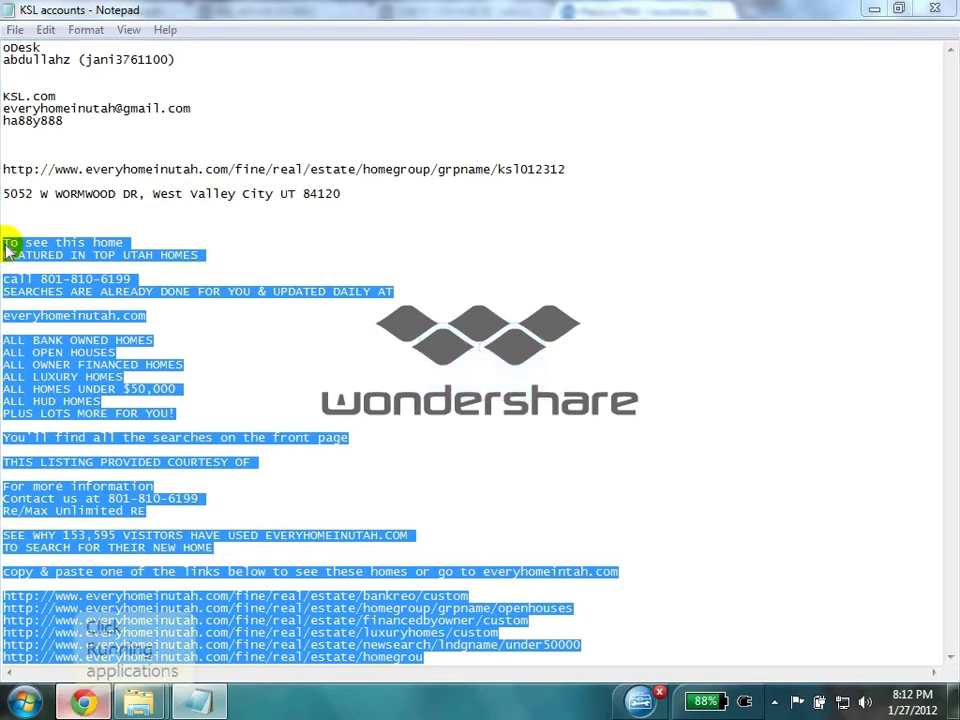
pyautogui.click(83, 703)
pyautogui.hotkey('ctrl', 'v')
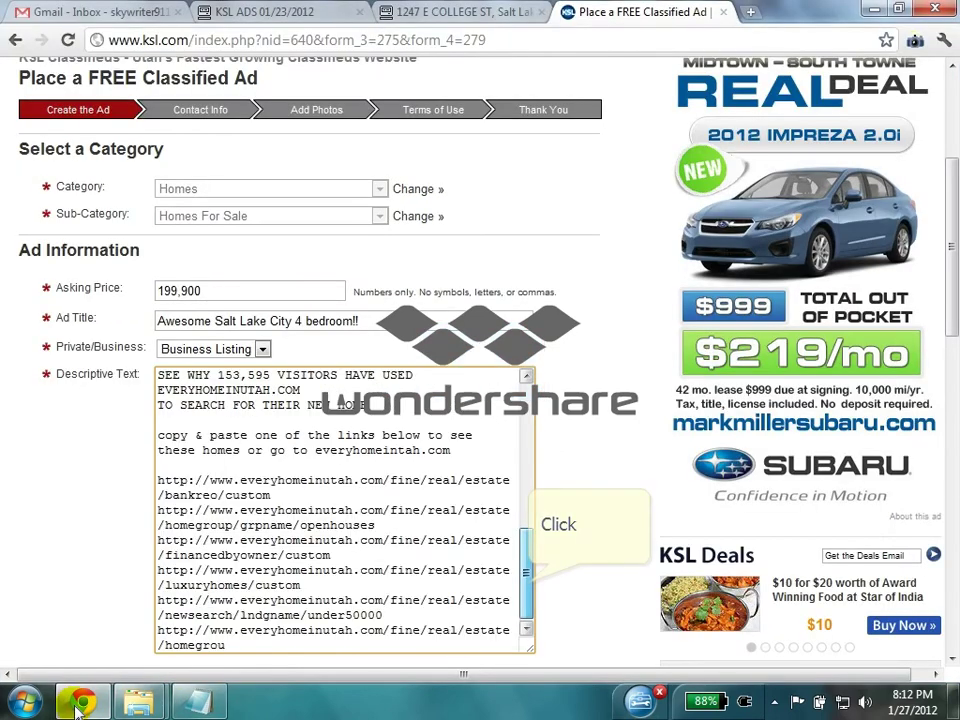
pyautogui.scroll(3, 527, 579)
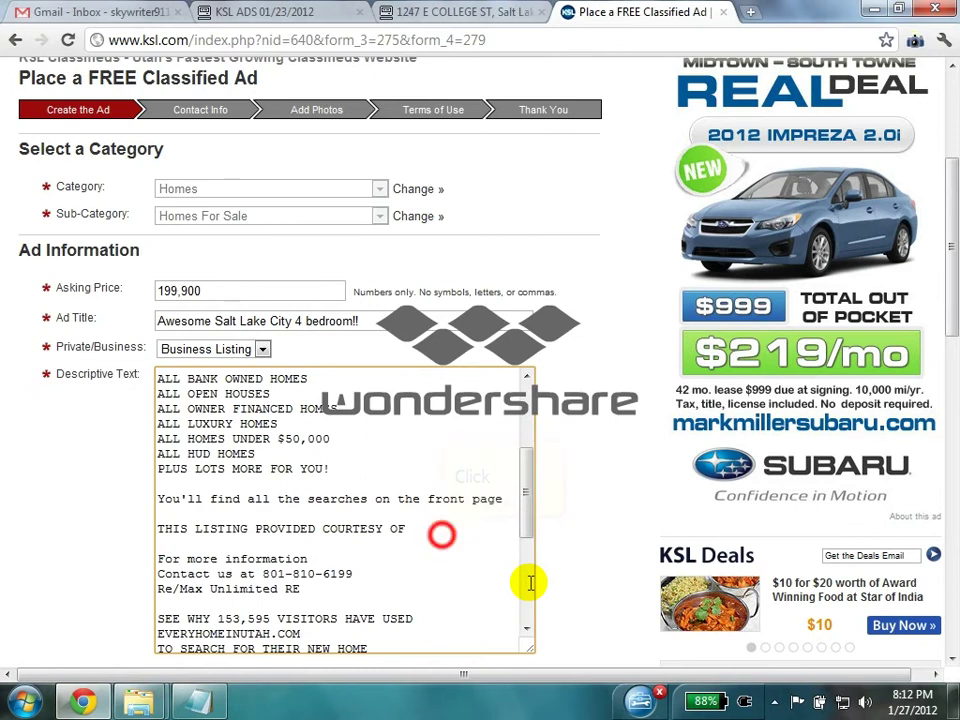
pyautogui.click(443, 537)
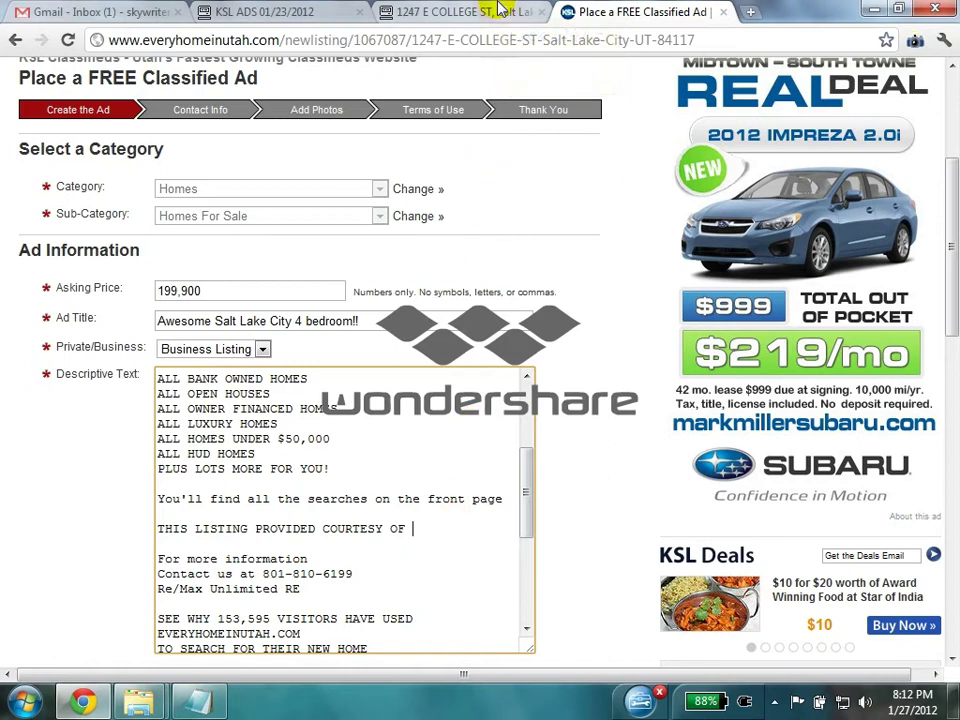
# - Add 'Kirkham Real Estate' from the listing page after COURTESY OF in the description
pyautogui.click(400, 12)
pyautogui.scroll(-20, 948, 170)
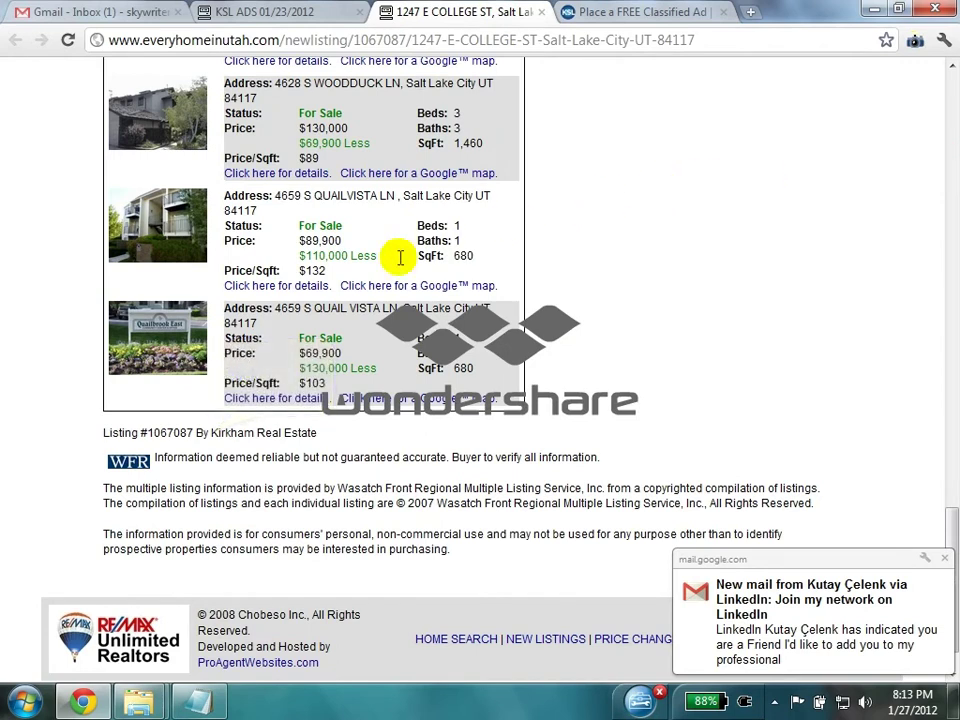
pyautogui.moveTo(261, 432); pyautogui.dragTo(317, 433)
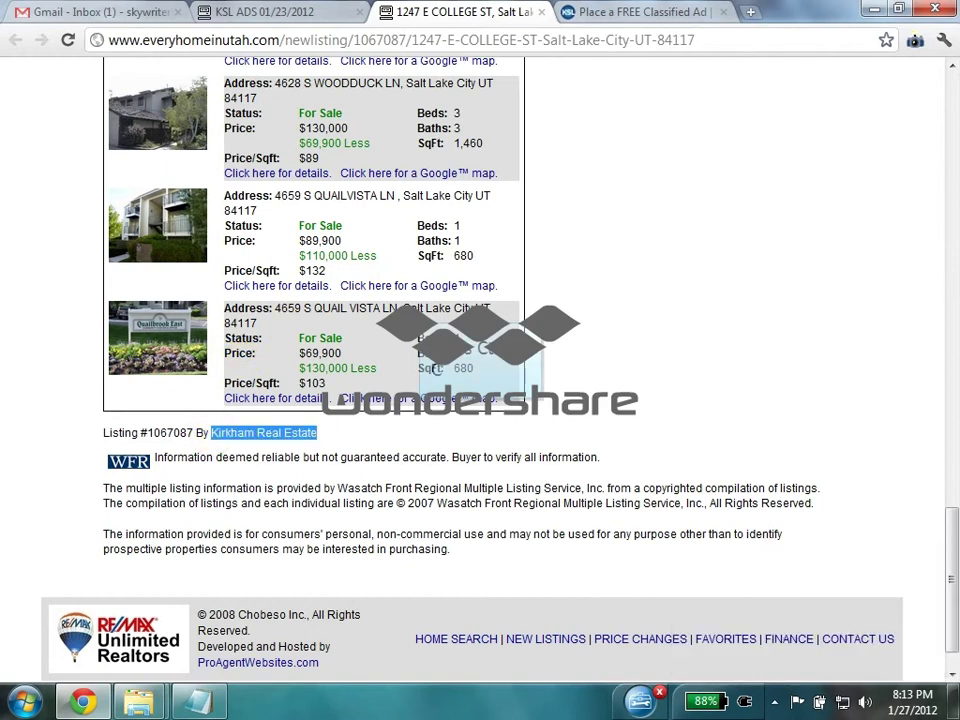
pyautogui.click(630, 12)
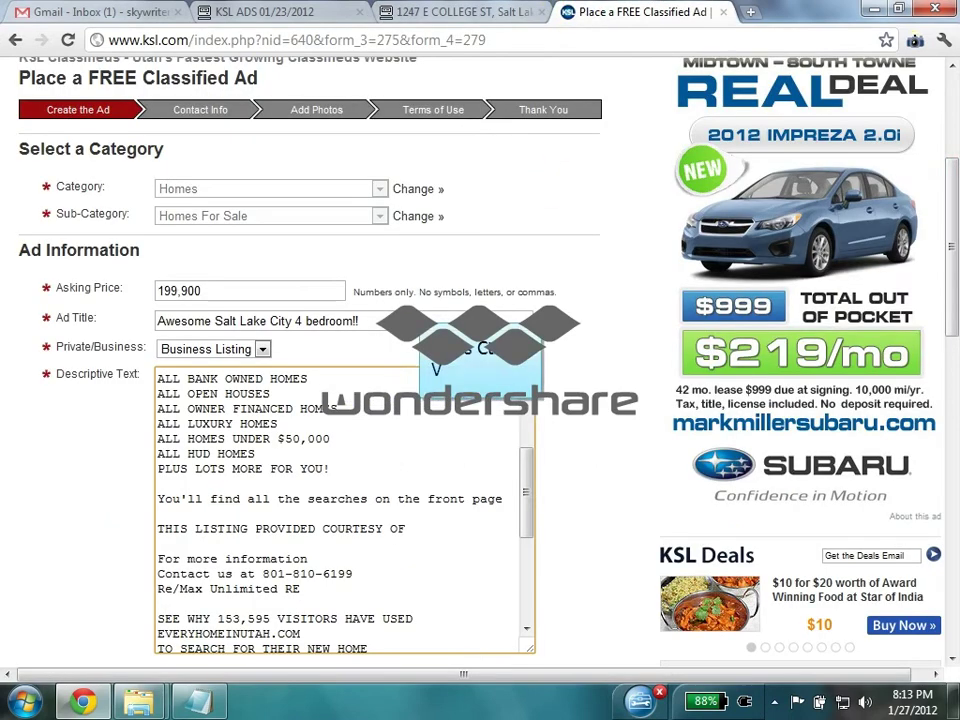
pyautogui.moveTo(436, 368); pyautogui.dragTo(420, 528)
pyautogui.moveTo(952, 223); pyautogui.dragTo(952, 355)
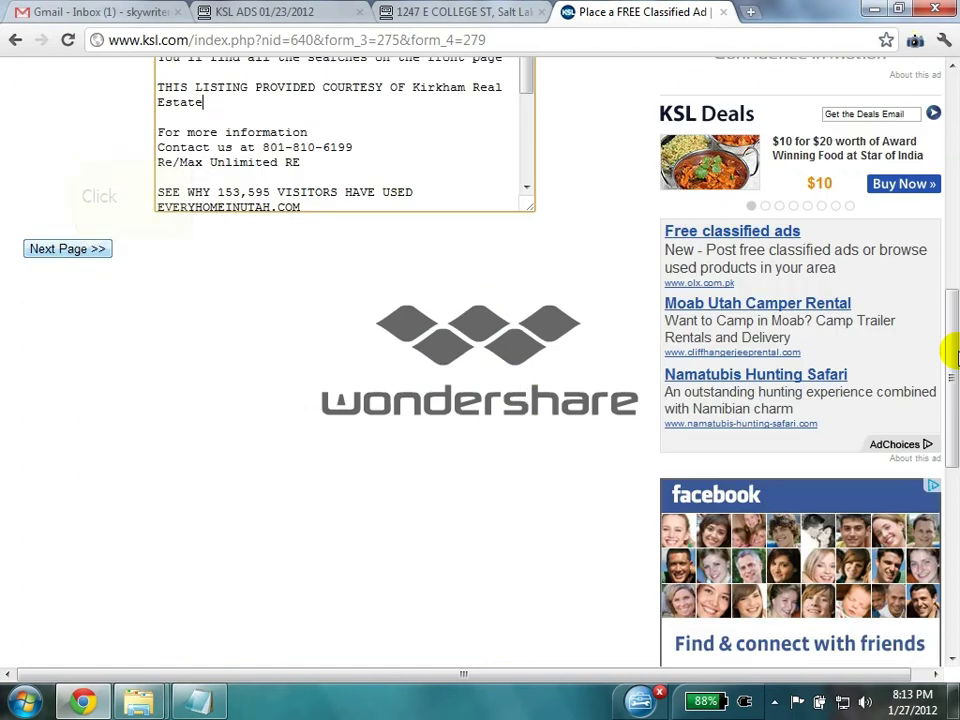
# - Continue to the home details and set the seller to Agent
pyautogui.click(67, 249)
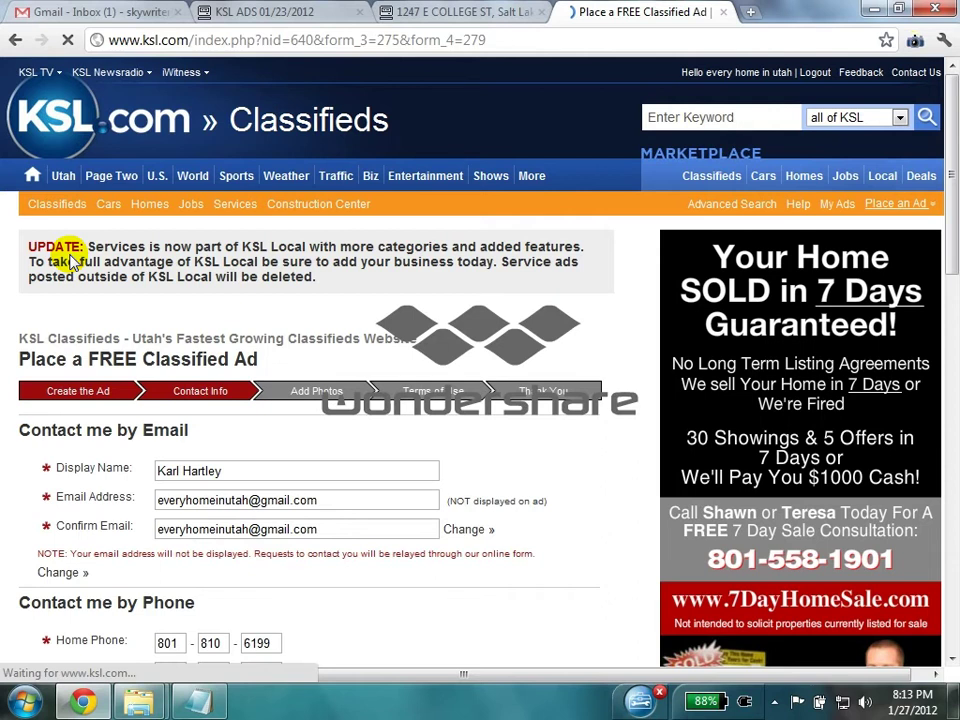
pyautogui.scroll(-3, 70, 260)
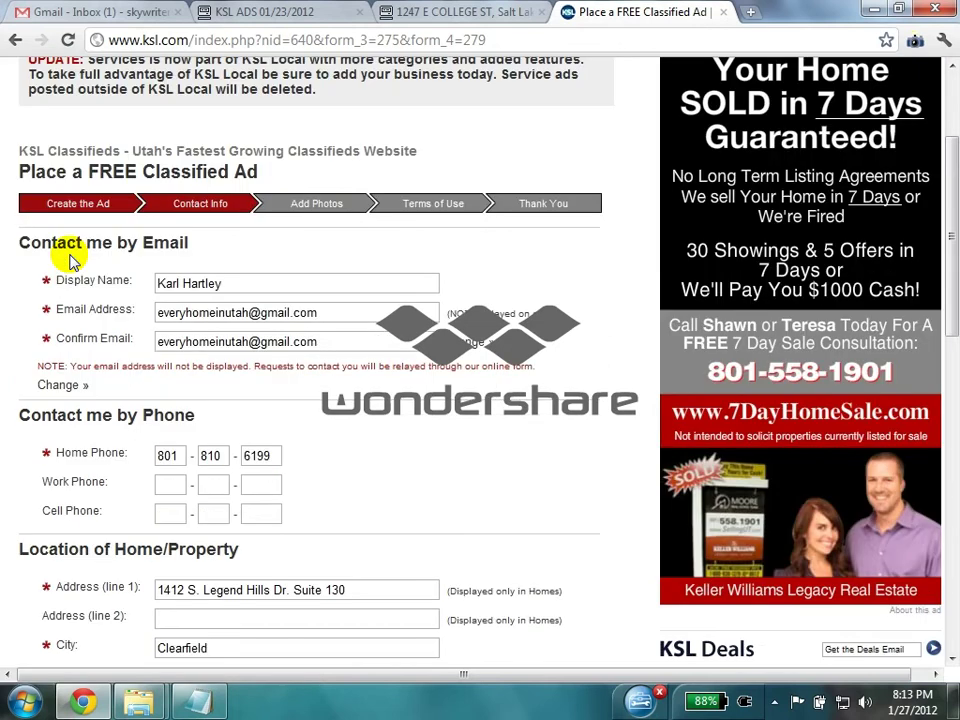
pyautogui.scroll(-3, 70, 260)
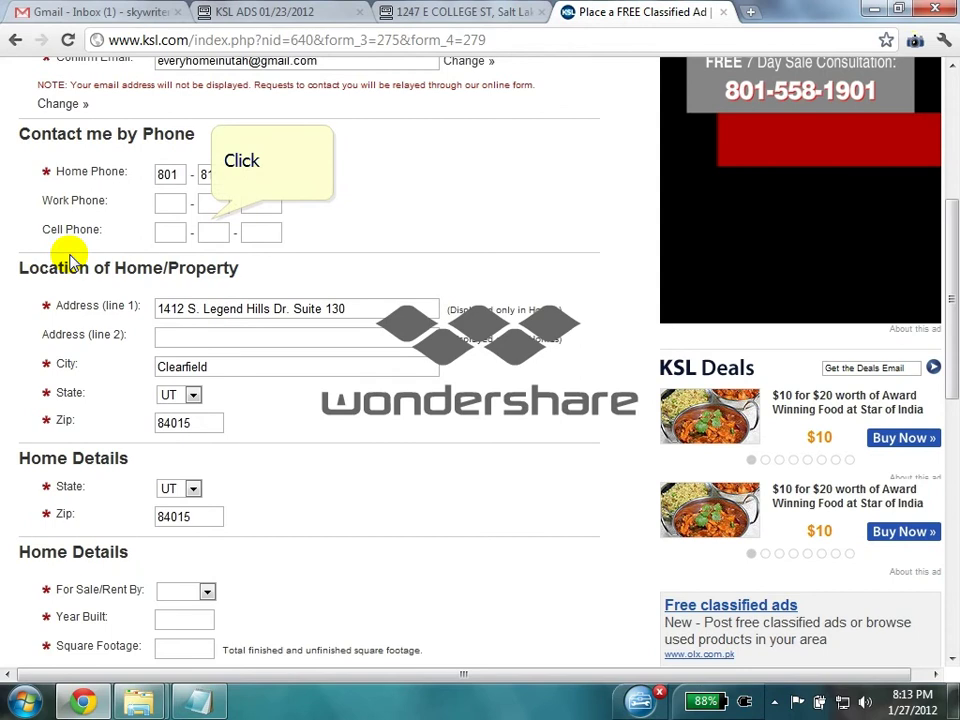
pyautogui.scroll(-3, 171, 246)
pyautogui.click(200, 216)
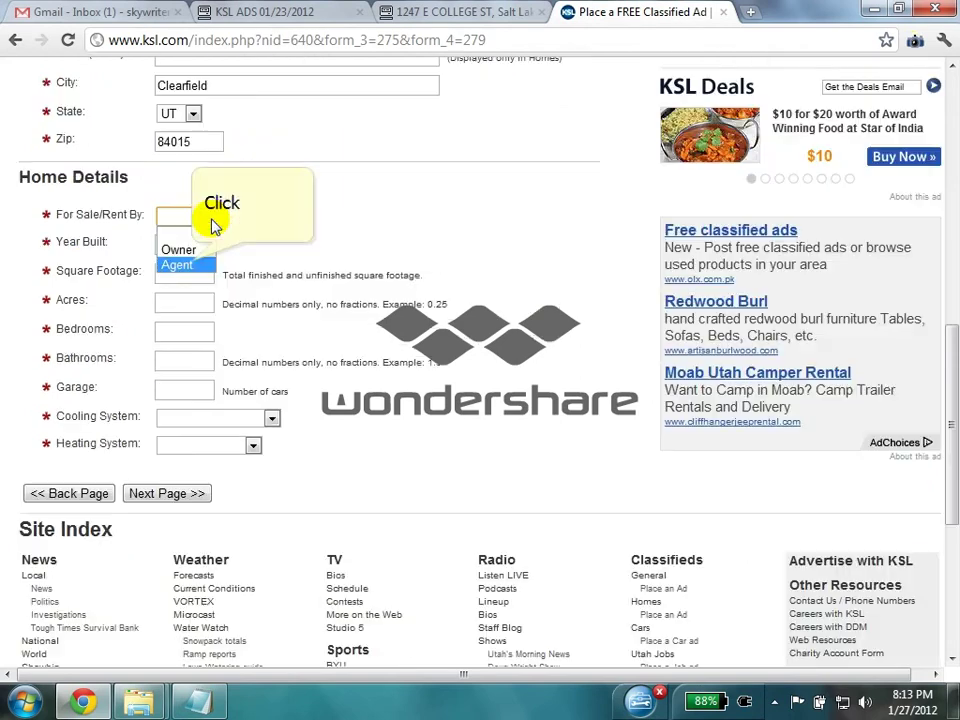
pyautogui.click(185, 264)
# - Copy the year built 1992 from the listing into Year Built
pyautogui.click(440, 12)
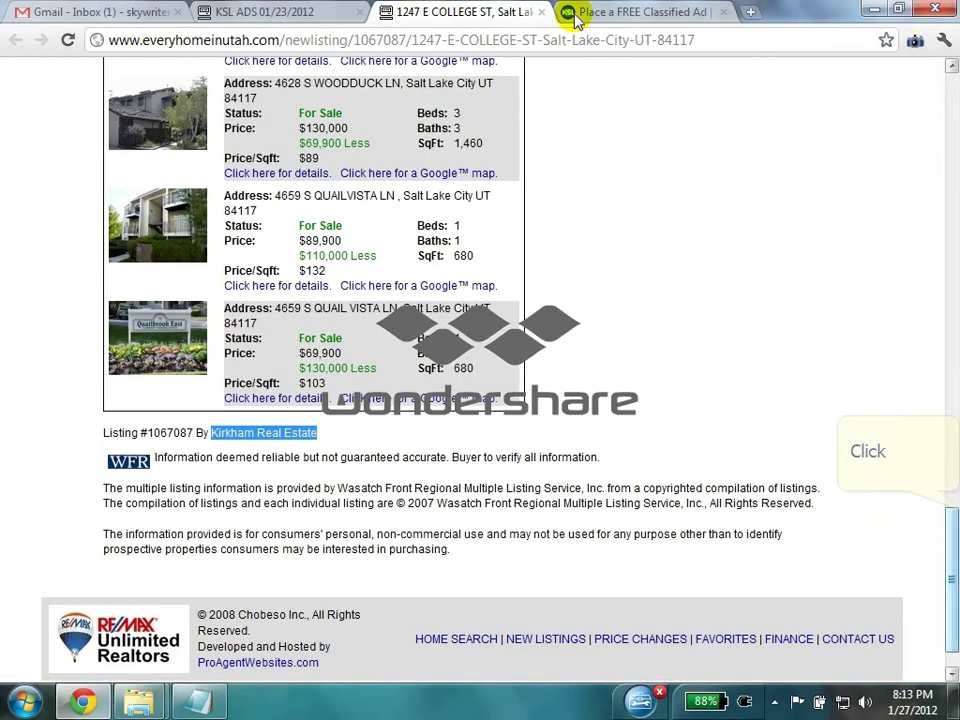
pyautogui.press('Home')
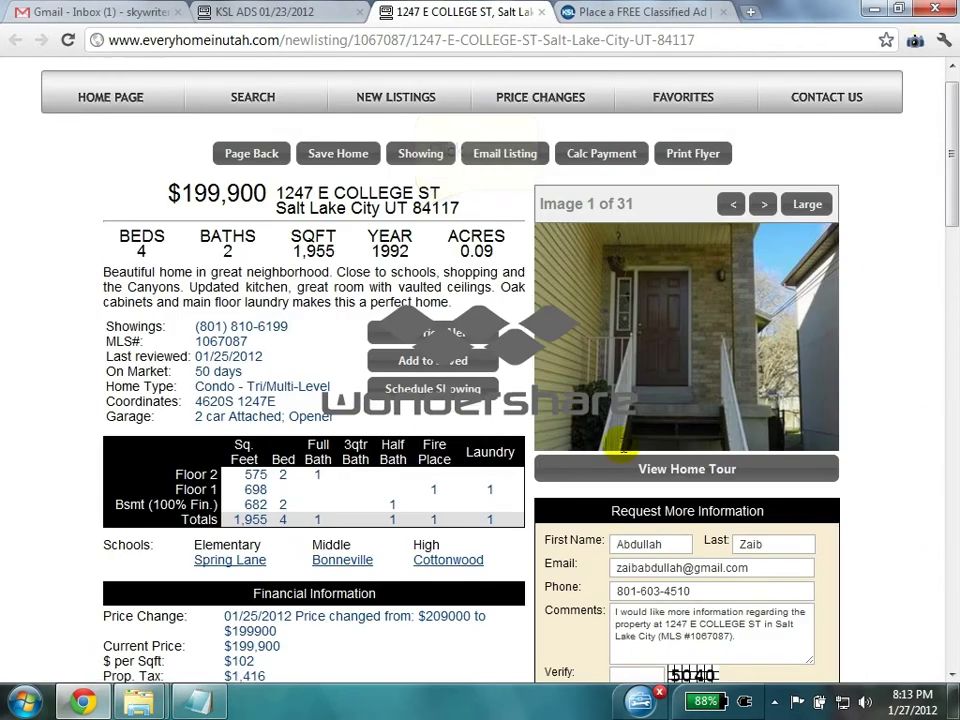
pyautogui.click(416, 207)
pyautogui.click(392, 250)
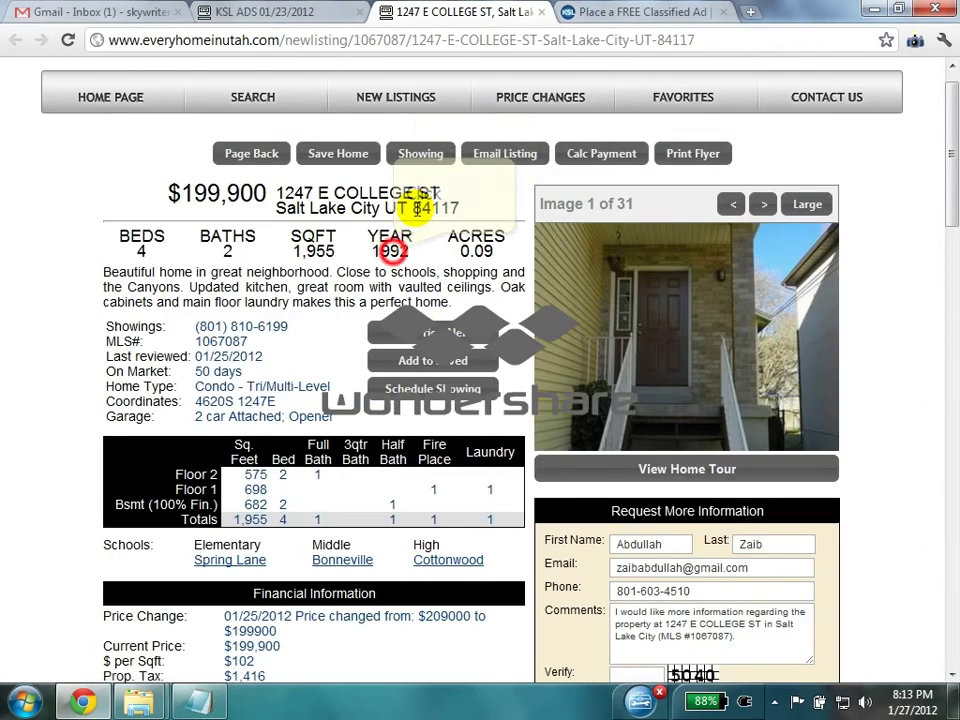
pyautogui.doubleClick(392, 250)
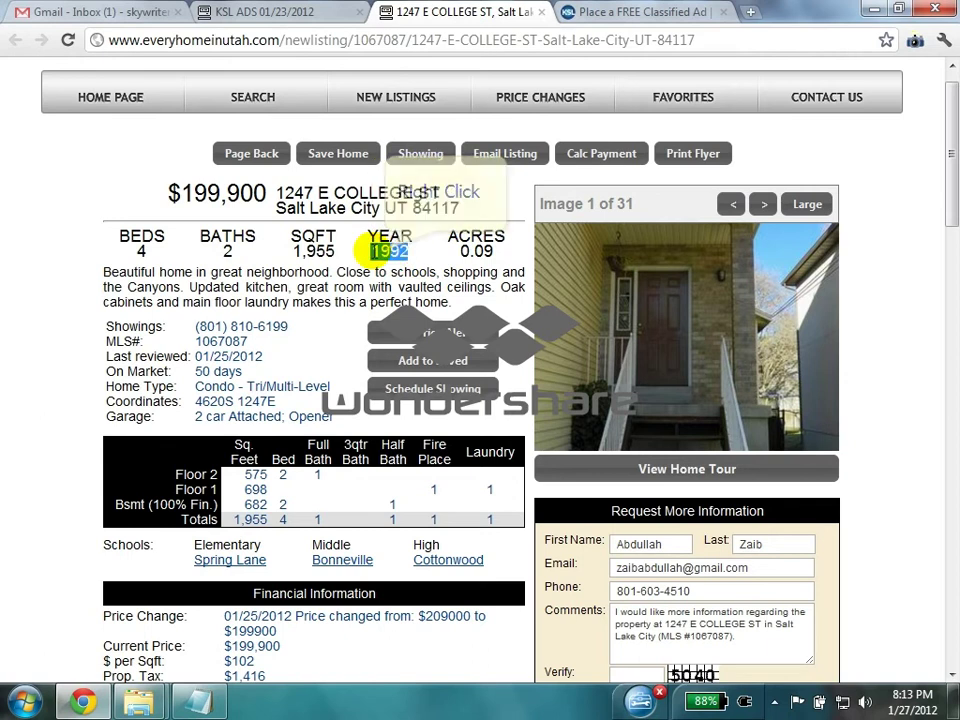
pyautogui.rightClick(407, 254)
pyautogui.click(425, 263)
pyautogui.click(643, 12)
pyautogui.click(184, 244)
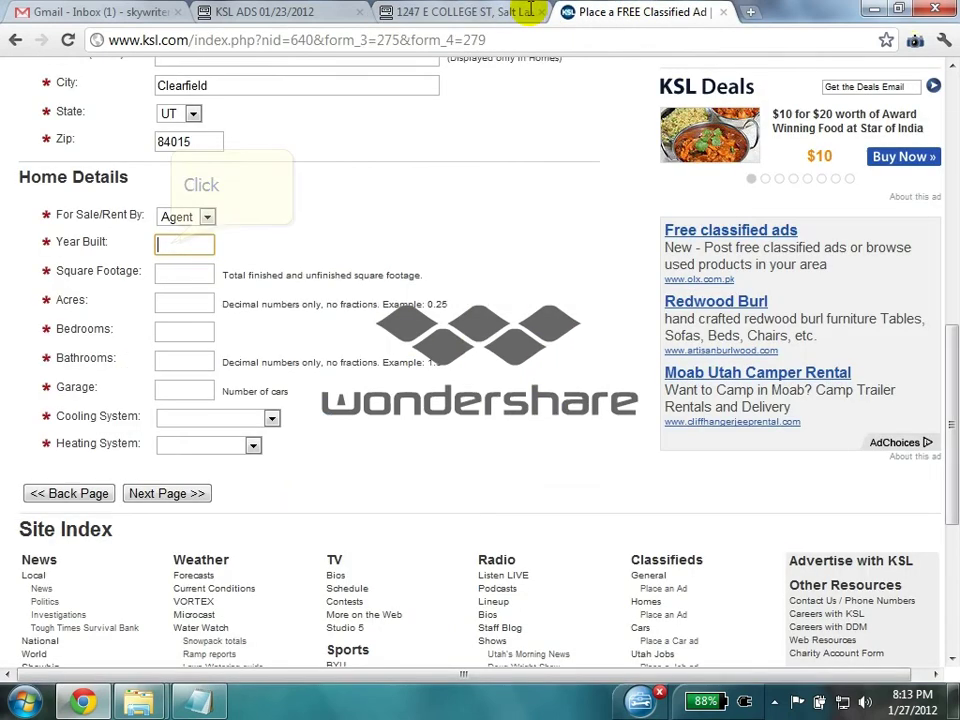
pyautogui.hotkey('ctrl', 'v')
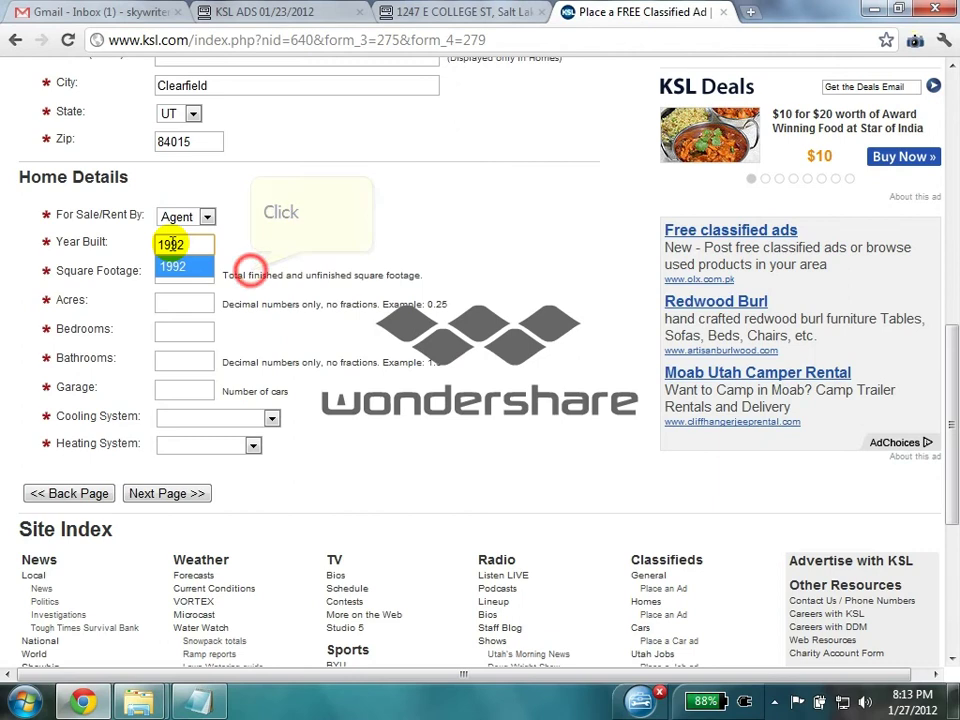
pyautogui.click(190, 275)
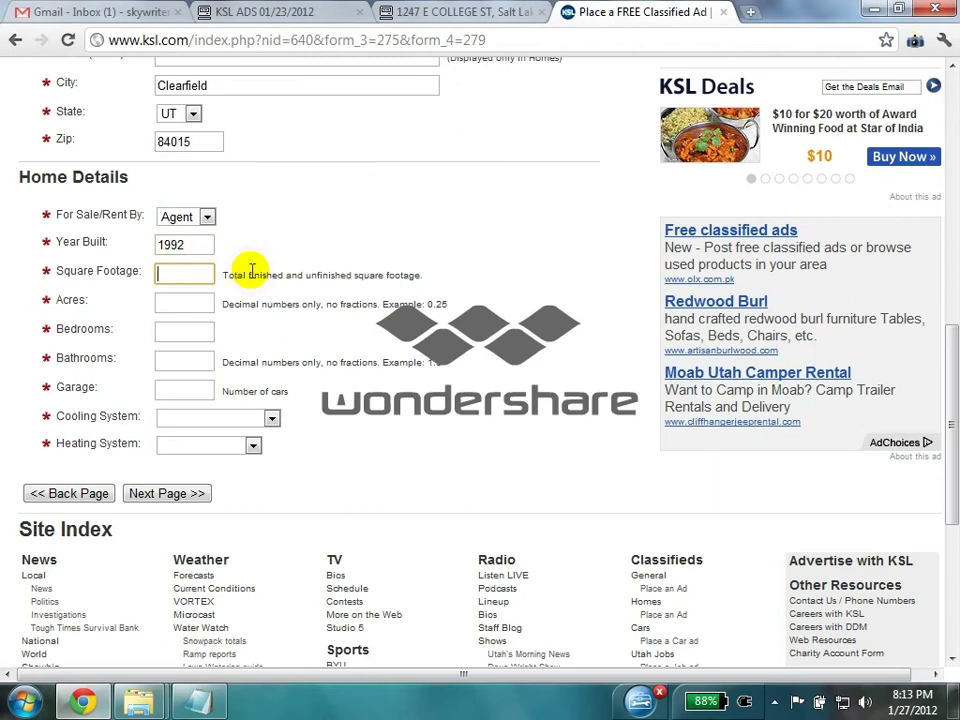
# - Copy the square footage 1,955 from the listing into Square Footage
pyautogui.click(490, 10)
pyautogui.doubleClick(330, 252)
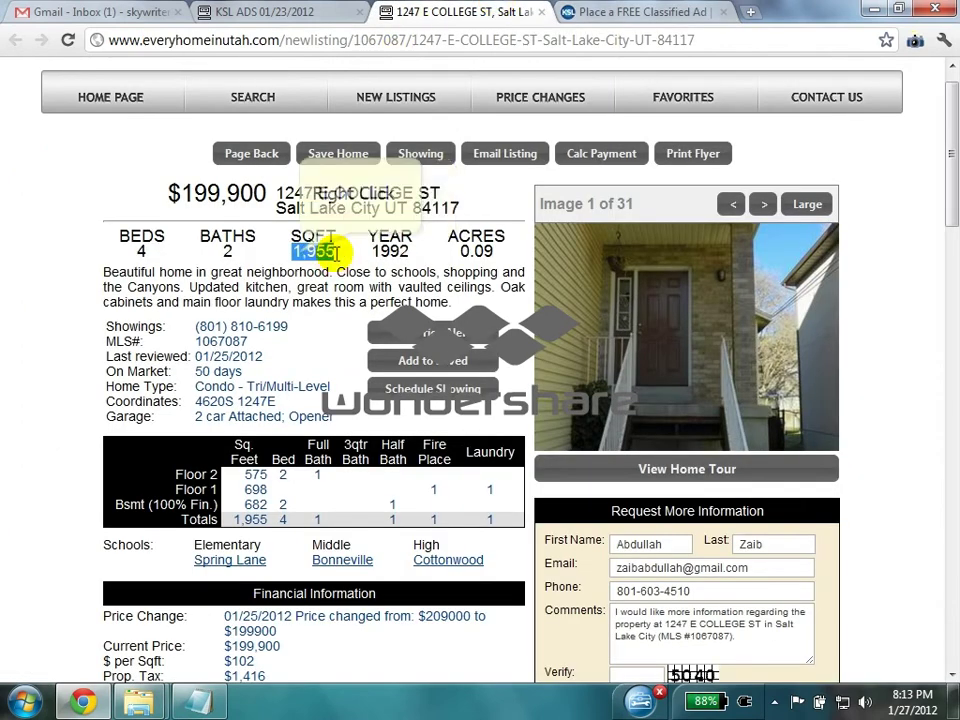
pyautogui.rightClick(336, 253)
pyautogui.click(335, 263)
pyautogui.click(620, 11)
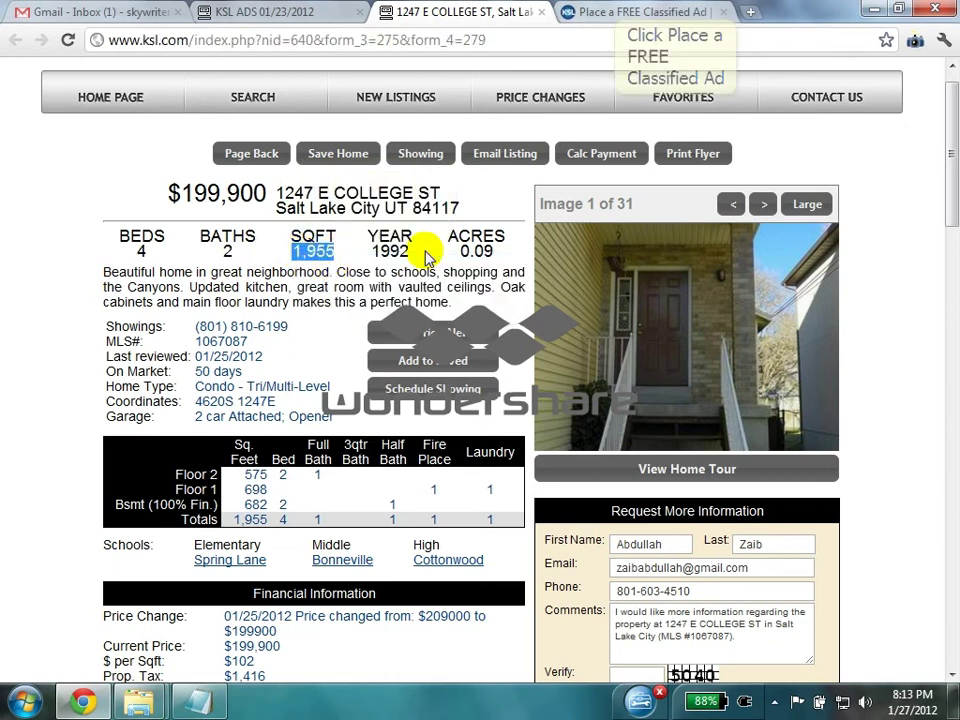
pyautogui.hotkey('ctrl', 'v')
pyautogui.click(171, 274)
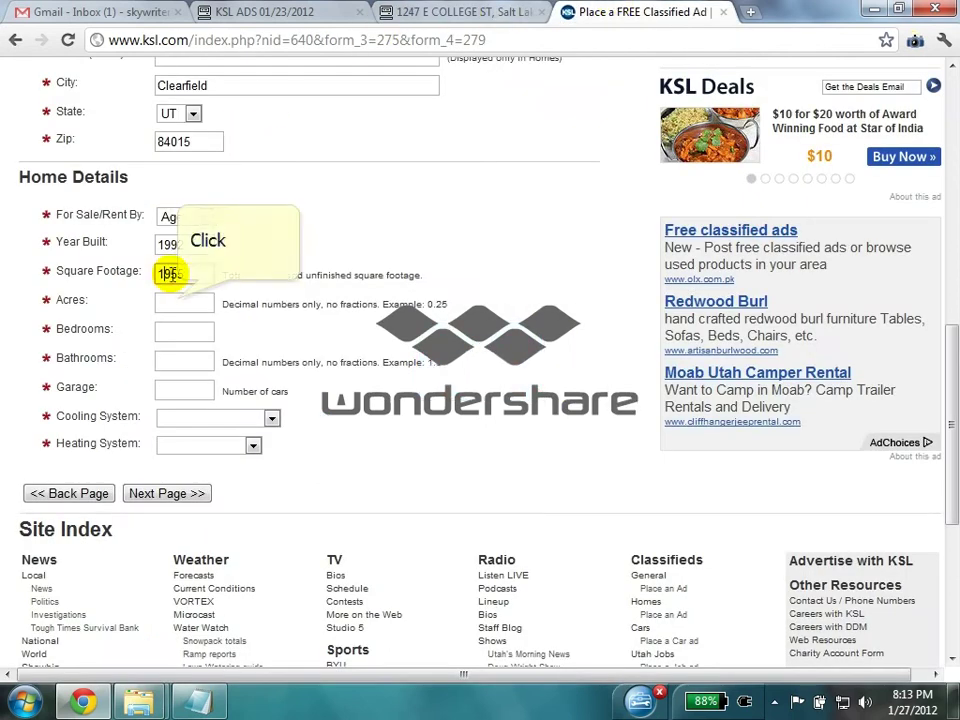
pyautogui.click(178, 300)
# - Copy the lot size 0.09 from the listing into Acres
pyautogui.click(460, 12)
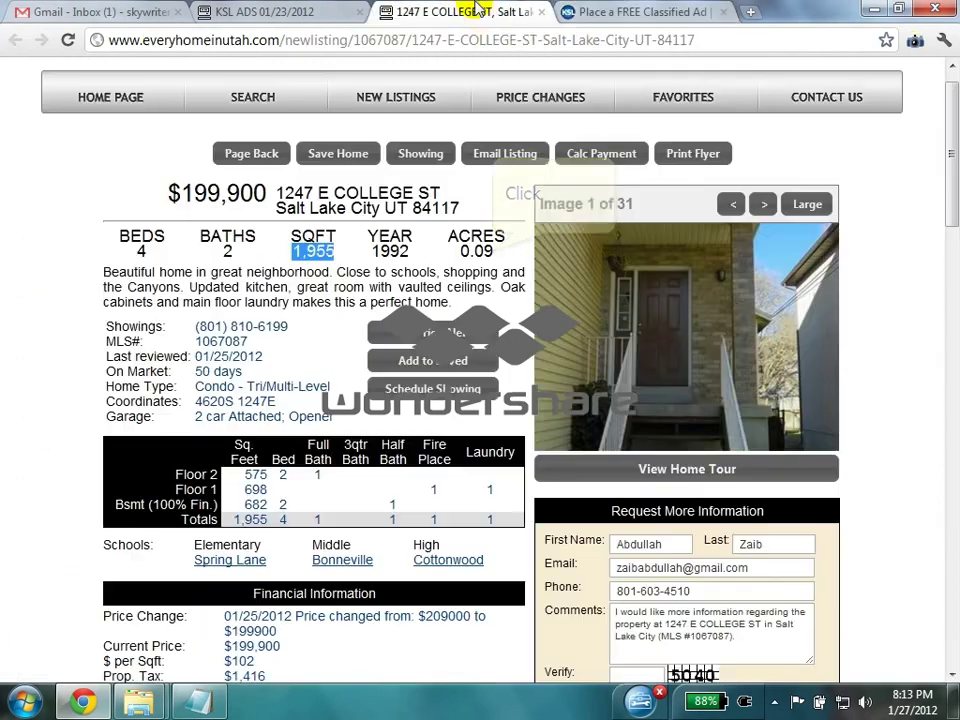
pyautogui.doubleClick(478, 251)
pyautogui.rightClick(485, 252)
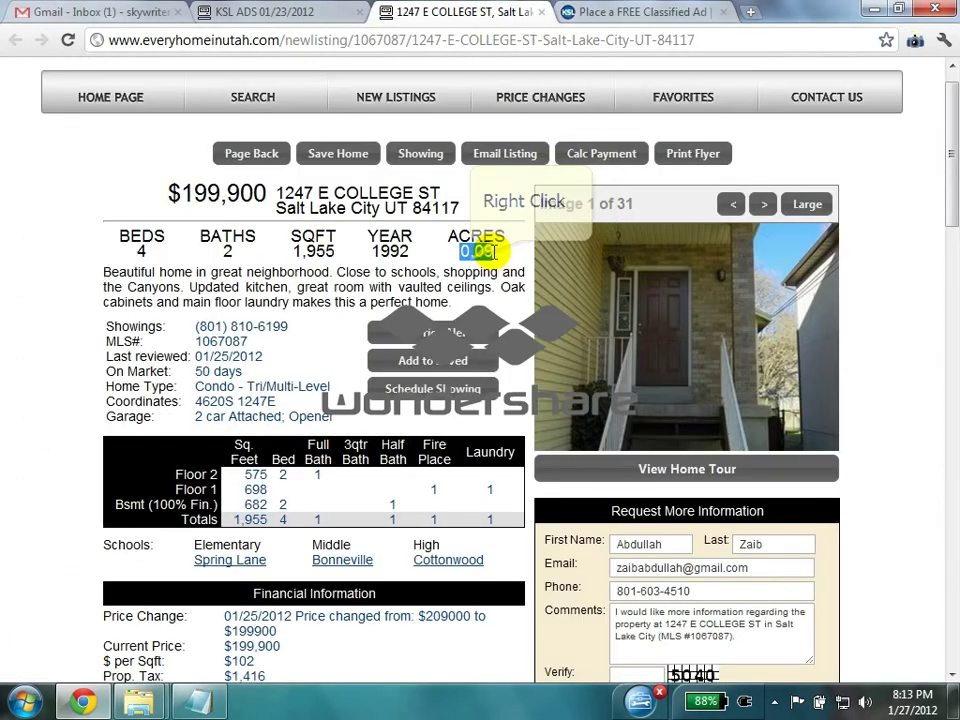
pyautogui.rightClick(491, 252)
pyautogui.click(510, 258)
pyautogui.click(640, 12)
pyautogui.hotkey('ctrl', 'v')
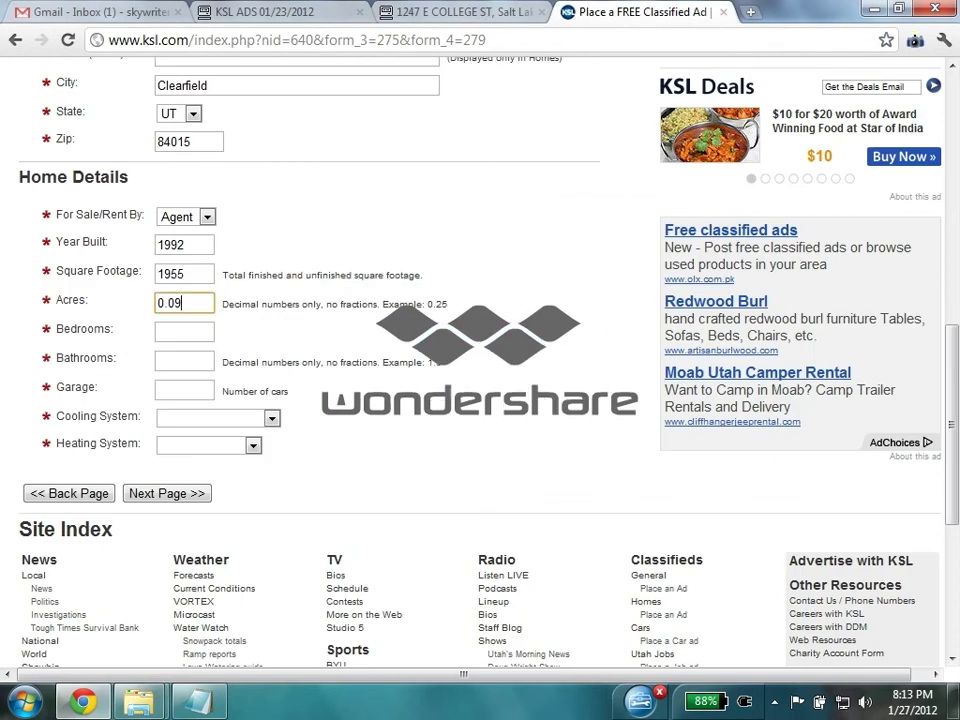
pyautogui.click(199, 328)
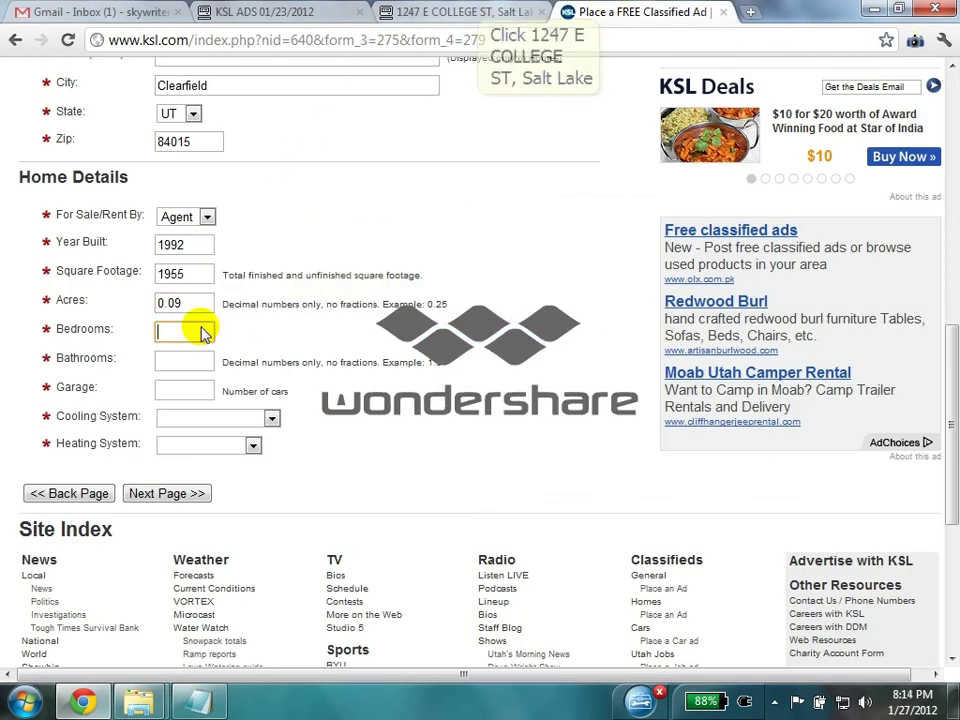
# - Enter 4 bedrooms, 2 bathrooms and a 2-car garage, then check the listing's utilities
pyautogui.click(483, 10)
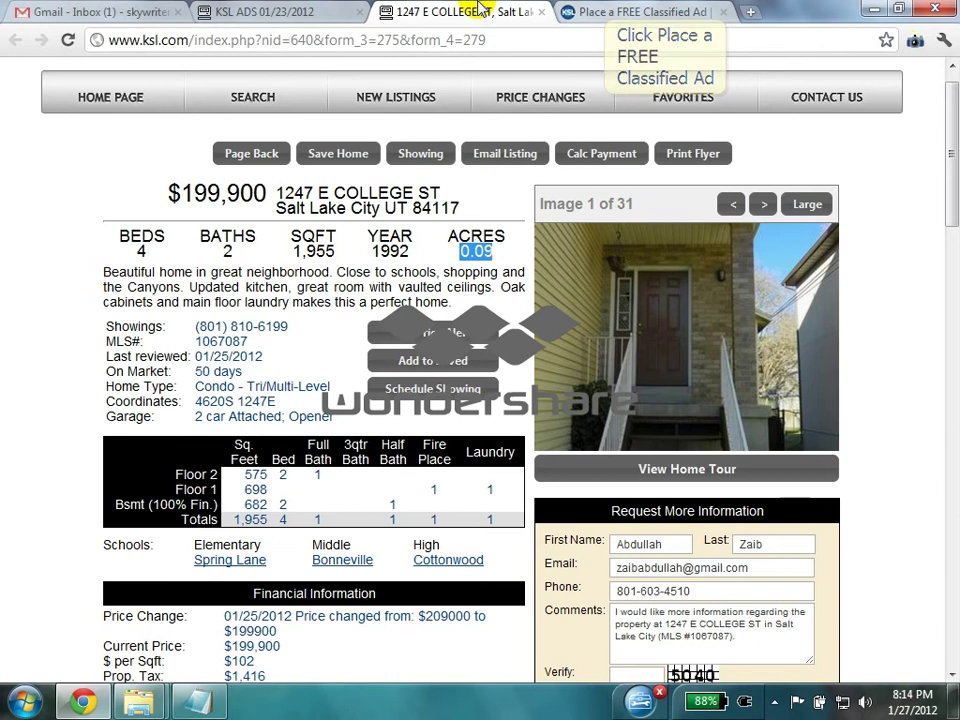
pyautogui.click(605, 11)
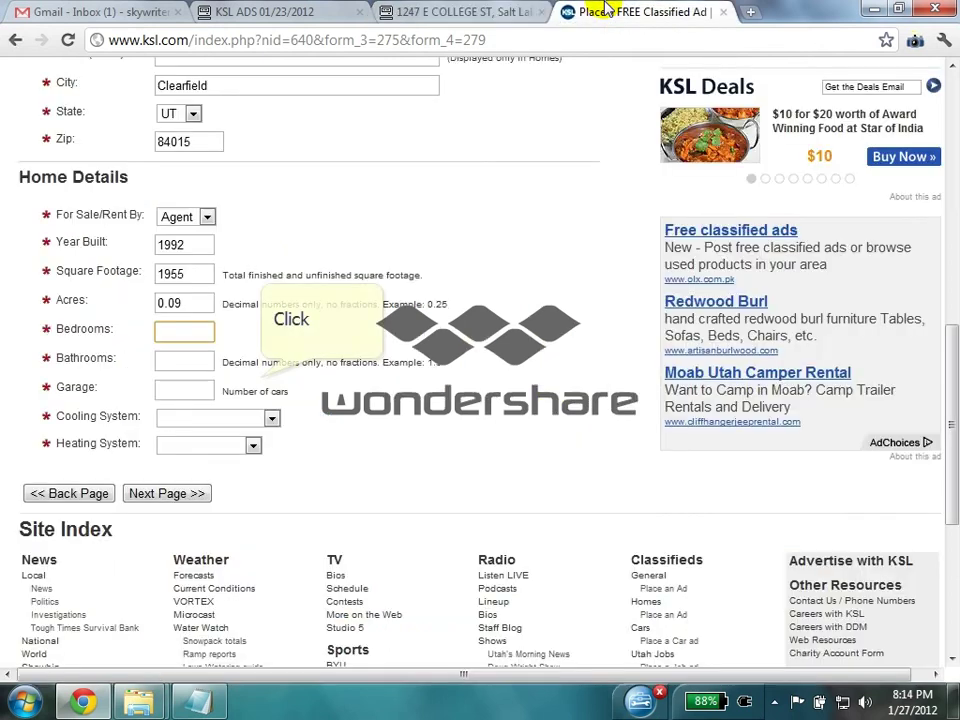
pyautogui.write('4')
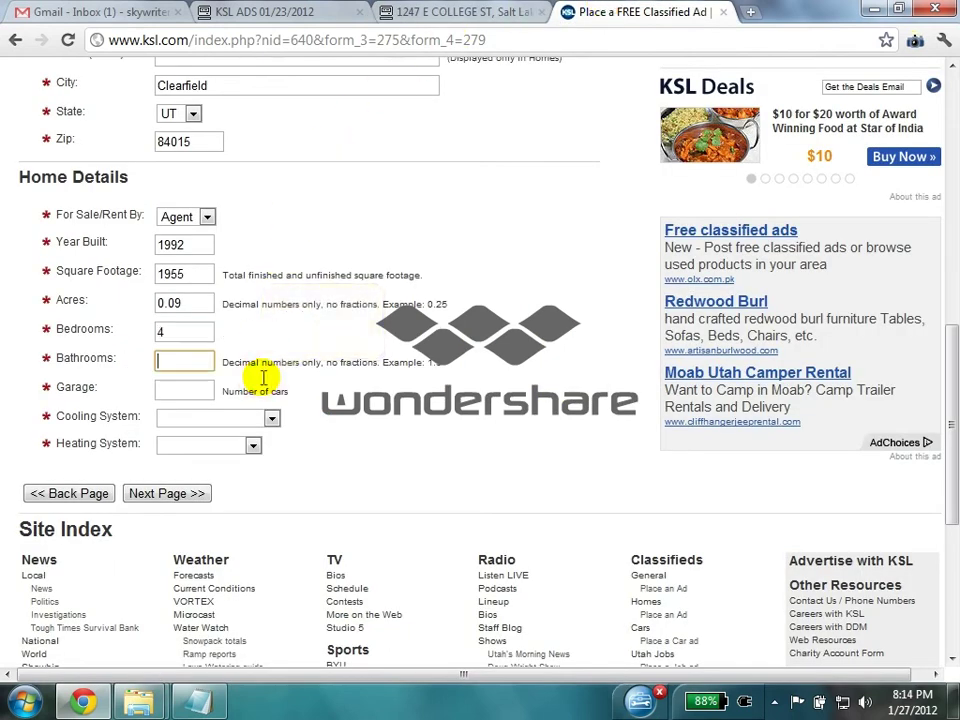
pyautogui.click(205, 368)
pyautogui.write('2')
pyautogui.click(178, 364)
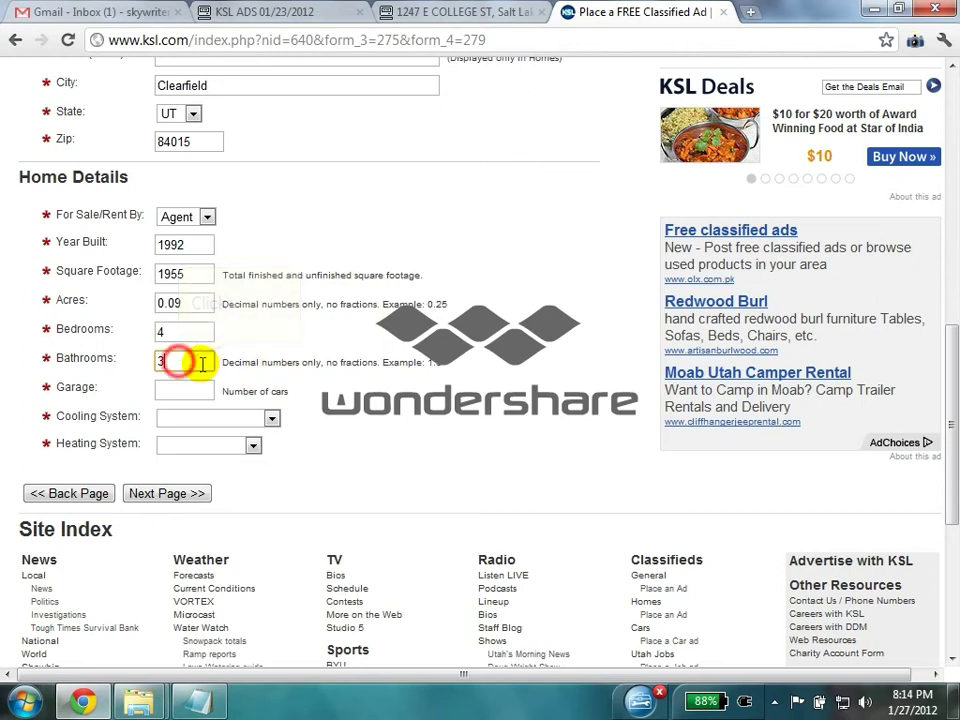
pyautogui.click(187, 386)
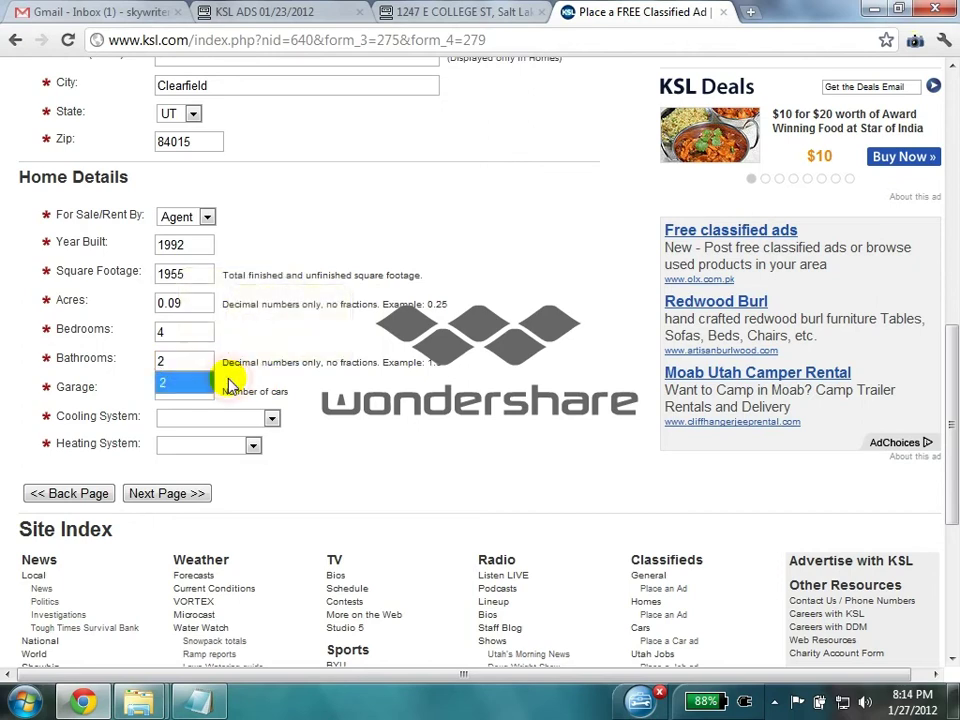
pyautogui.write('2')
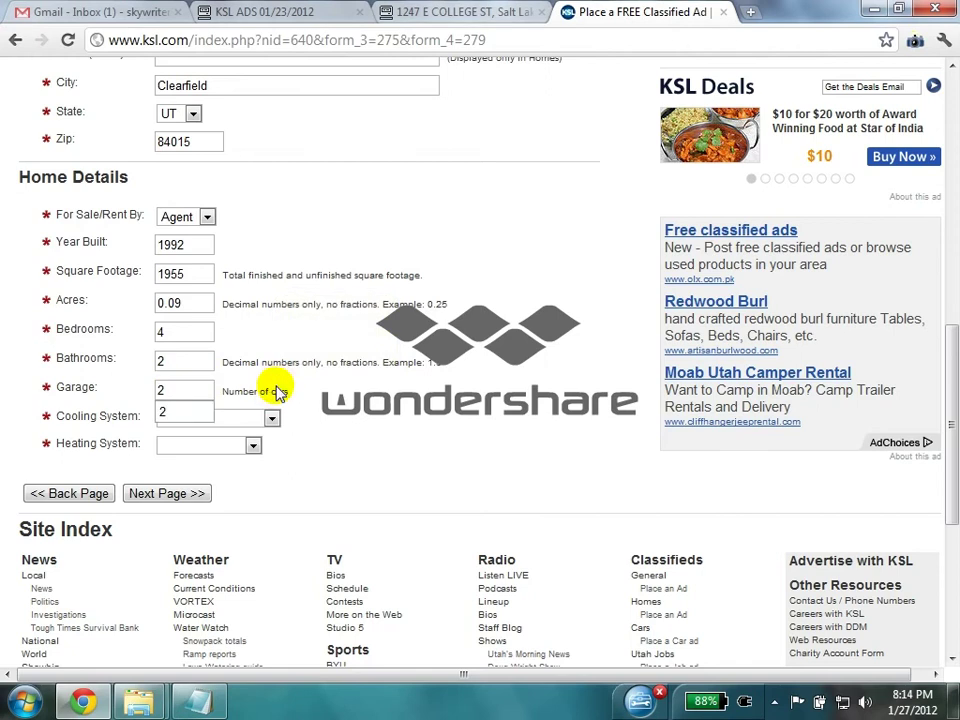
pyautogui.click(455, 12)
pyautogui.click(950, 205)
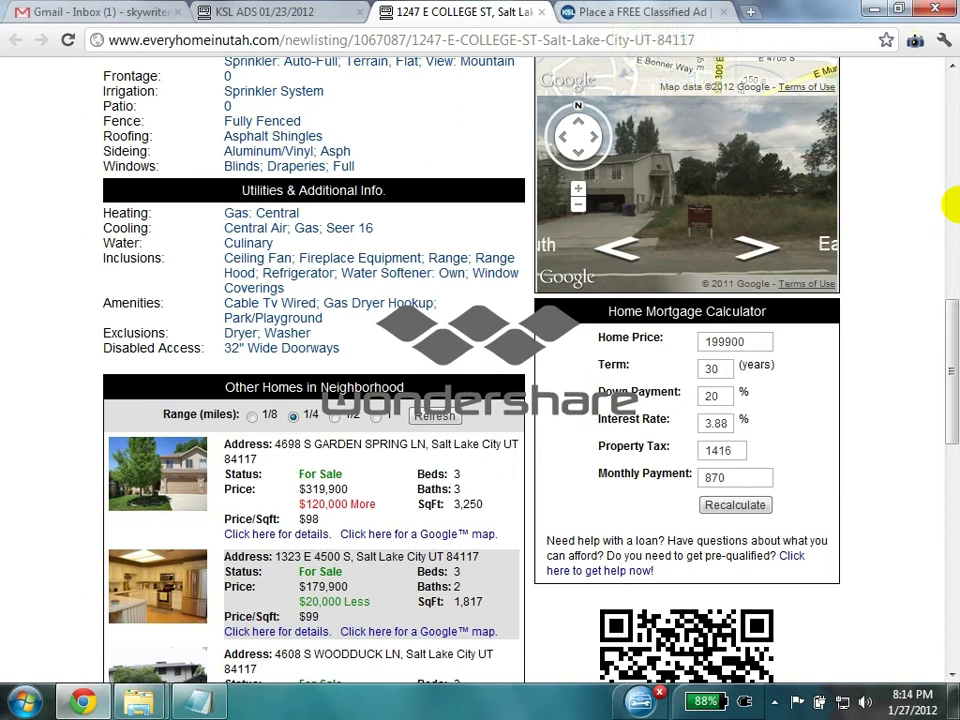
# - Choose Central Air cooling and Other heating, then go on to Photo Upload
pyautogui.click(617, 8)
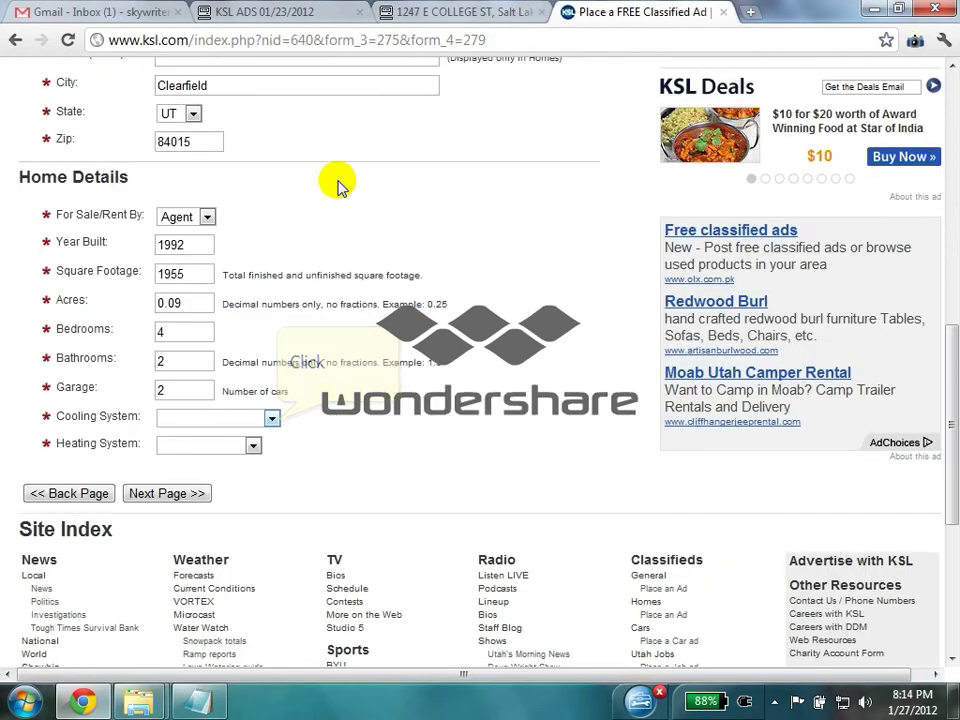
pyautogui.click(272, 420)
pyautogui.click(252, 448)
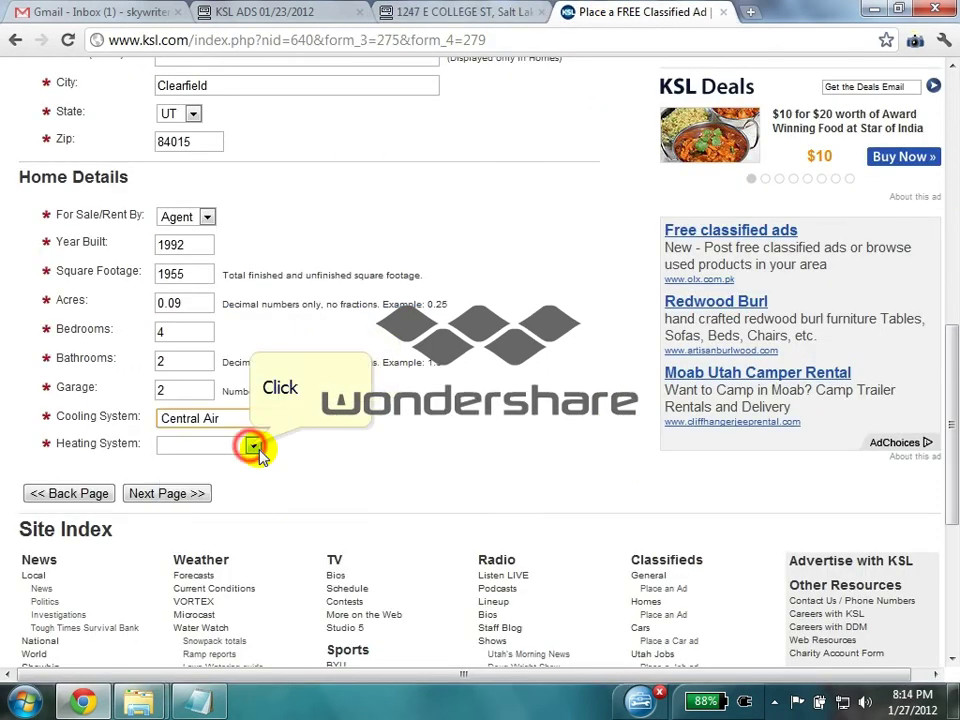
pyautogui.click(253, 446)
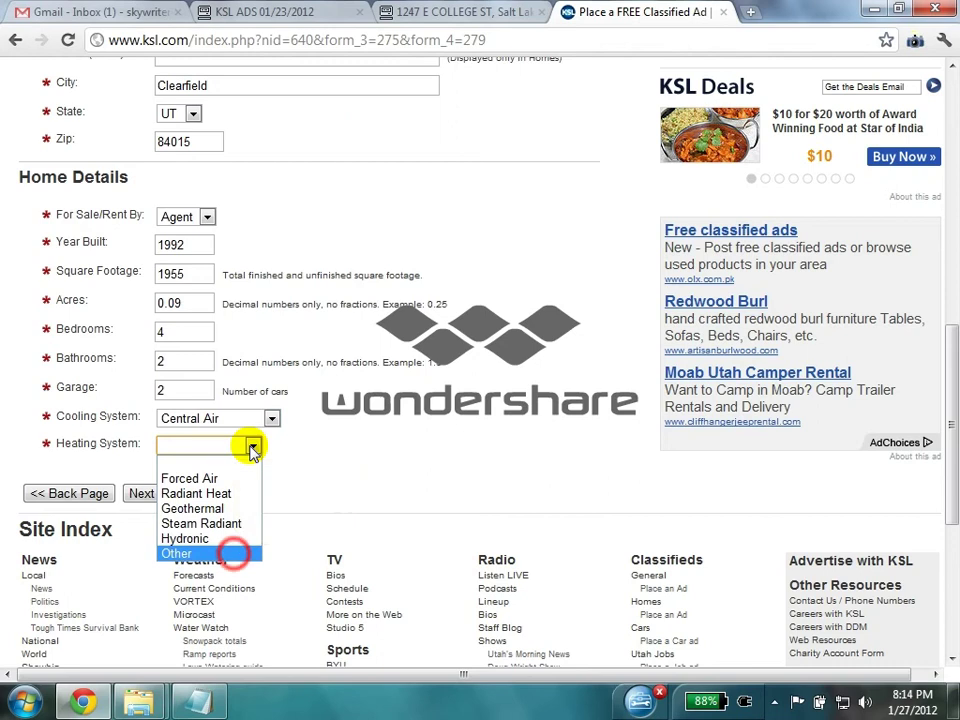
pyautogui.click(233, 553)
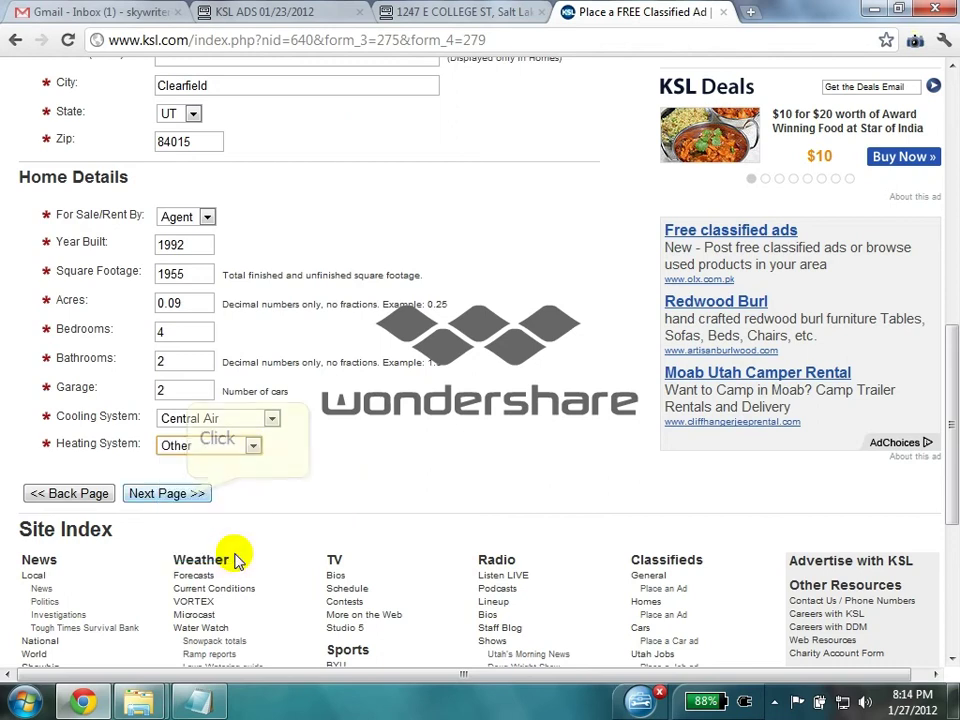
pyautogui.click(166, 494)
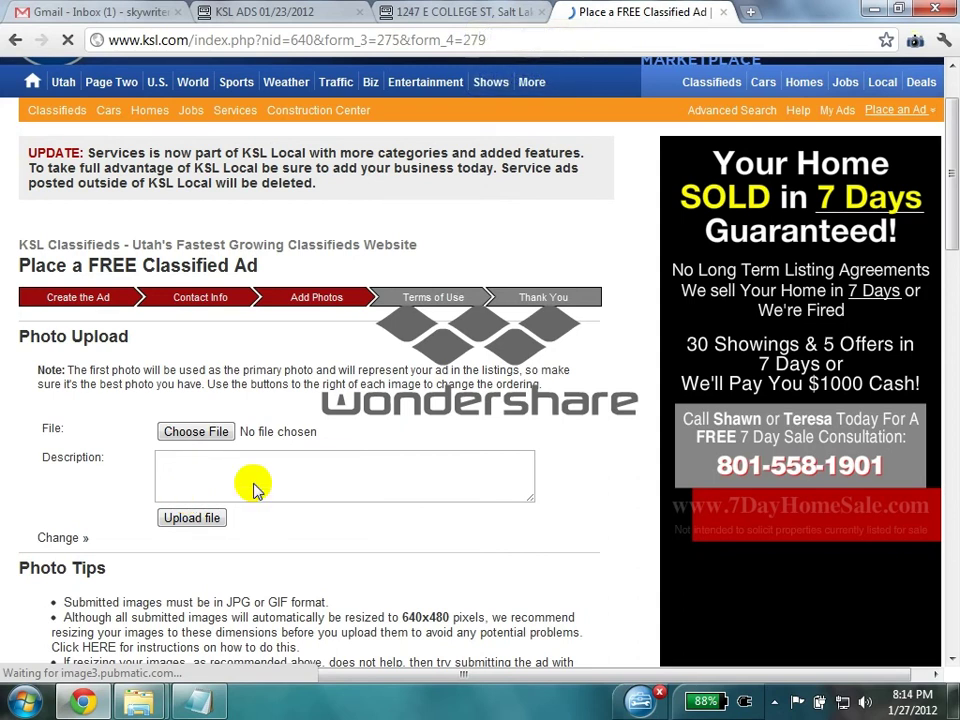
pyautogui.click(460, 12)
pyautogui.click(592, 12)
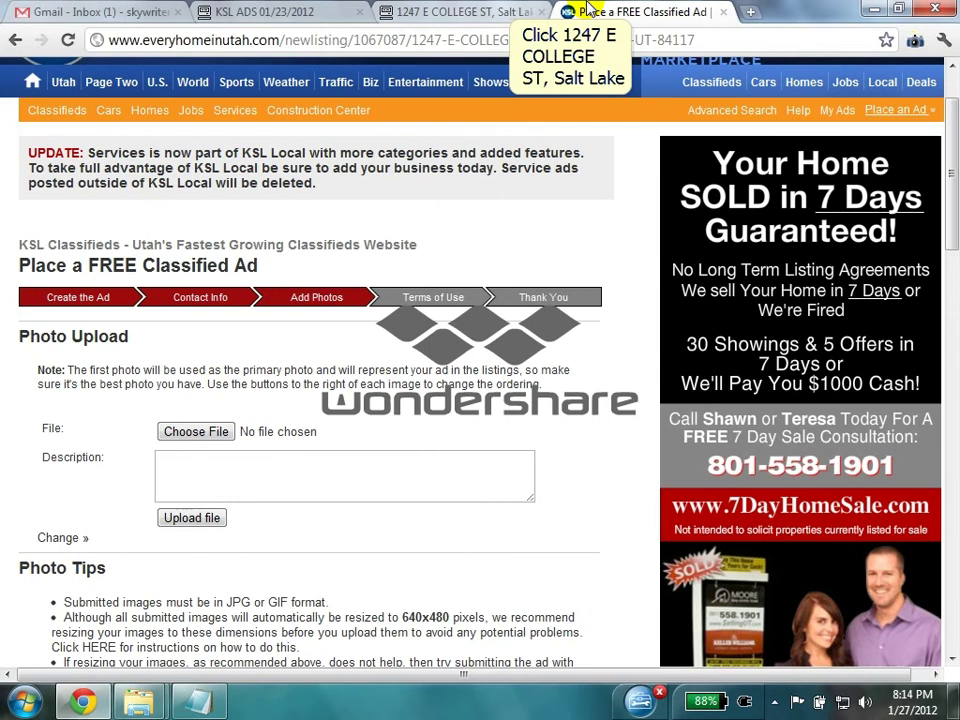
pyautogui.click(512, 10)
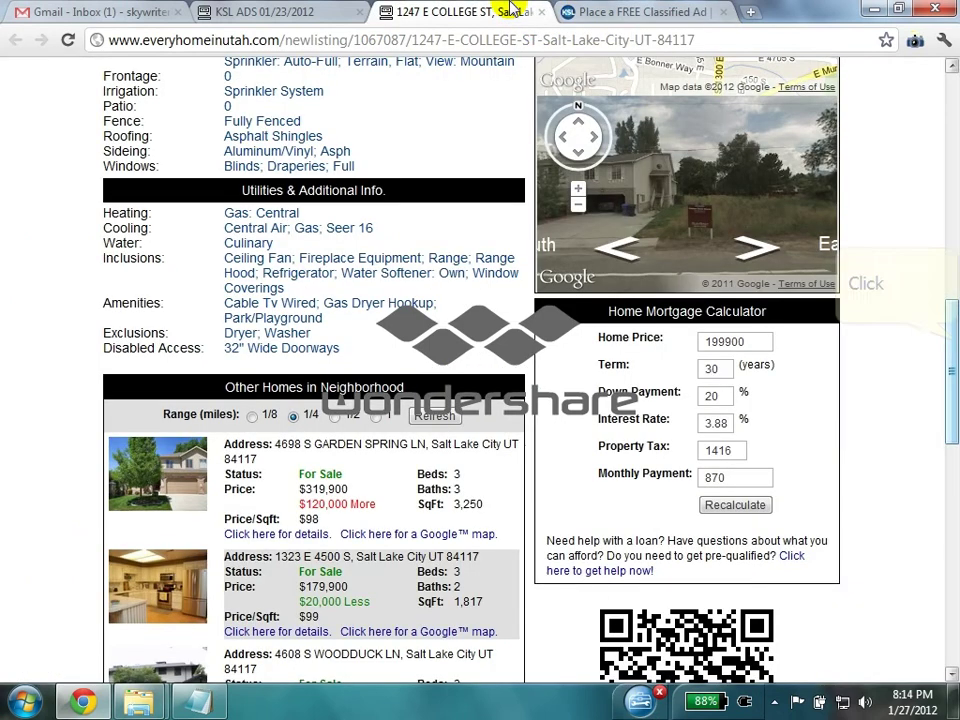
pyautogui.scroll(10, 948, 320)
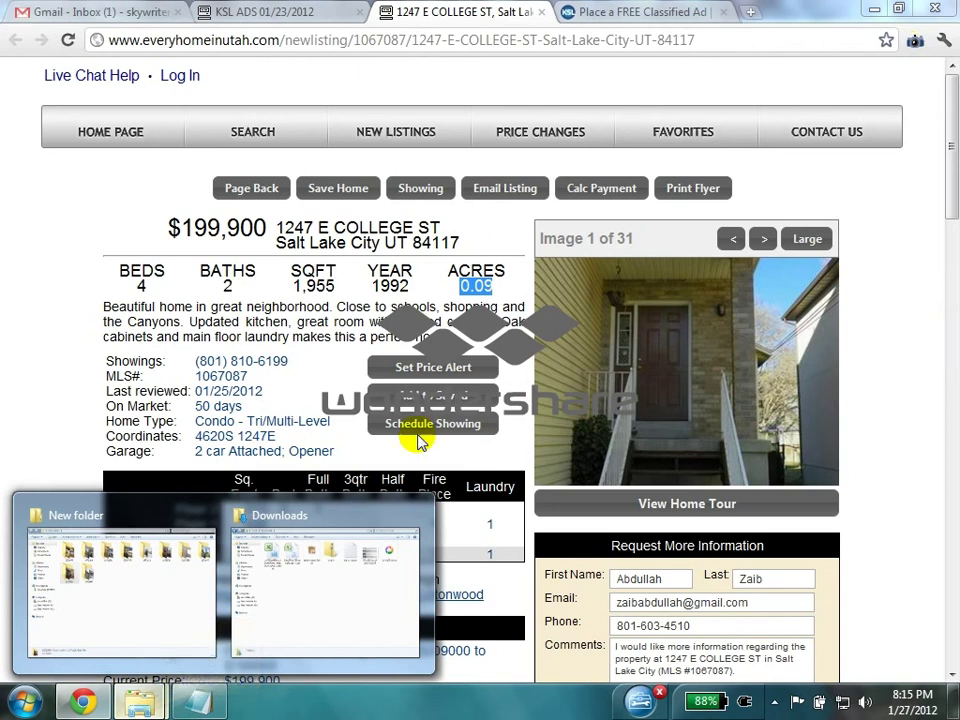
# - Clear the Chrome, Notepad and Downloads windows, open the desktop's New folder of MLS-numbered photo folders, then restore Chrome
pyautogui.click(140, 704)
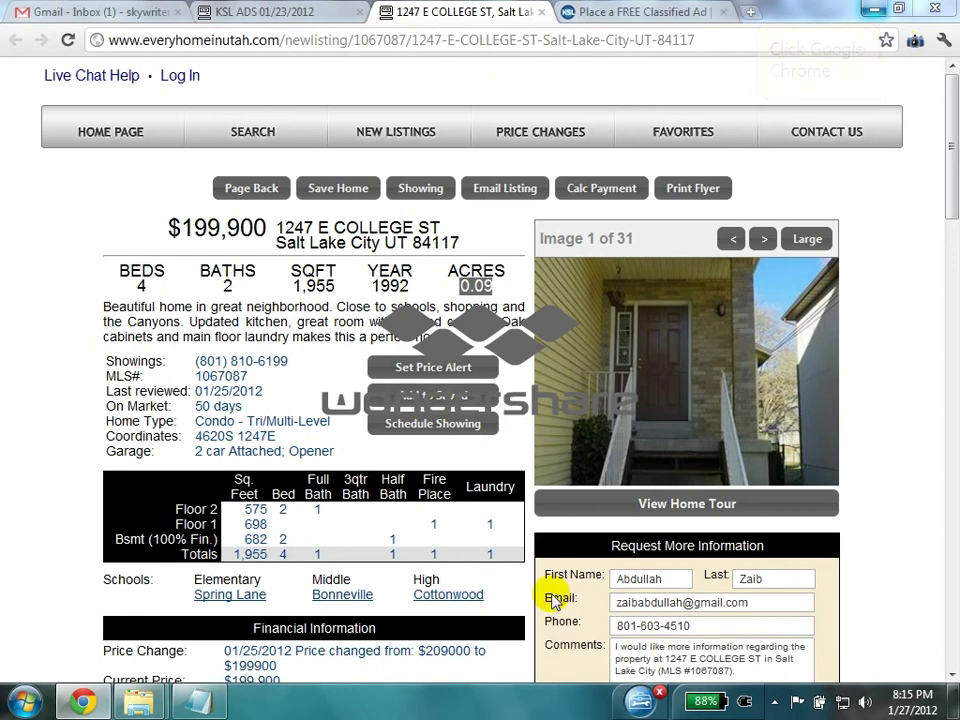
pyautogui.click(875, 9)
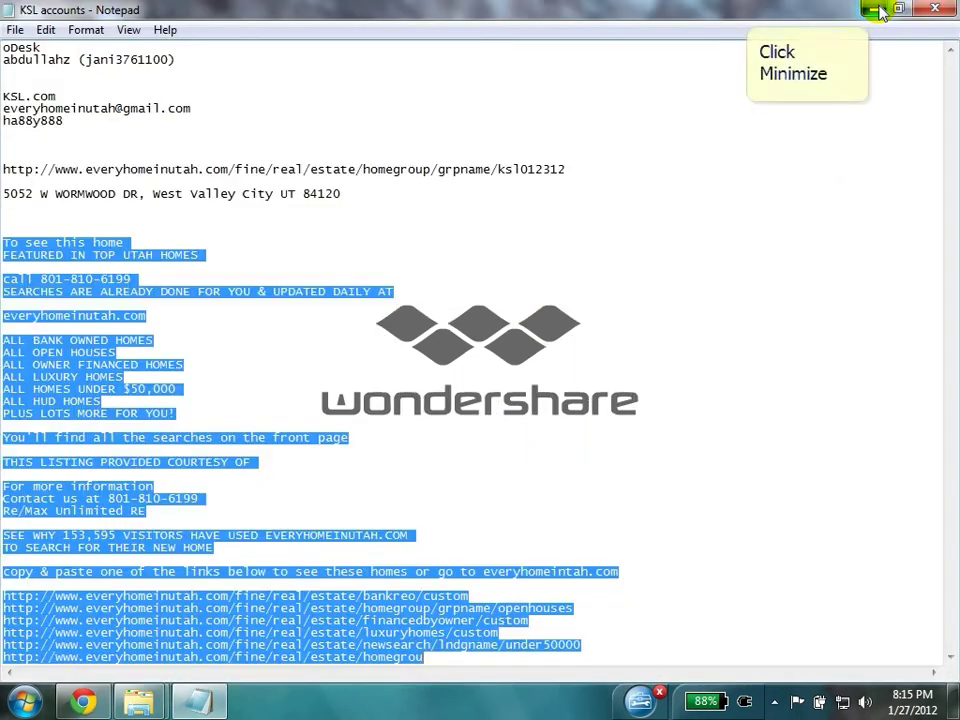
pyautogui.click(873, 9)
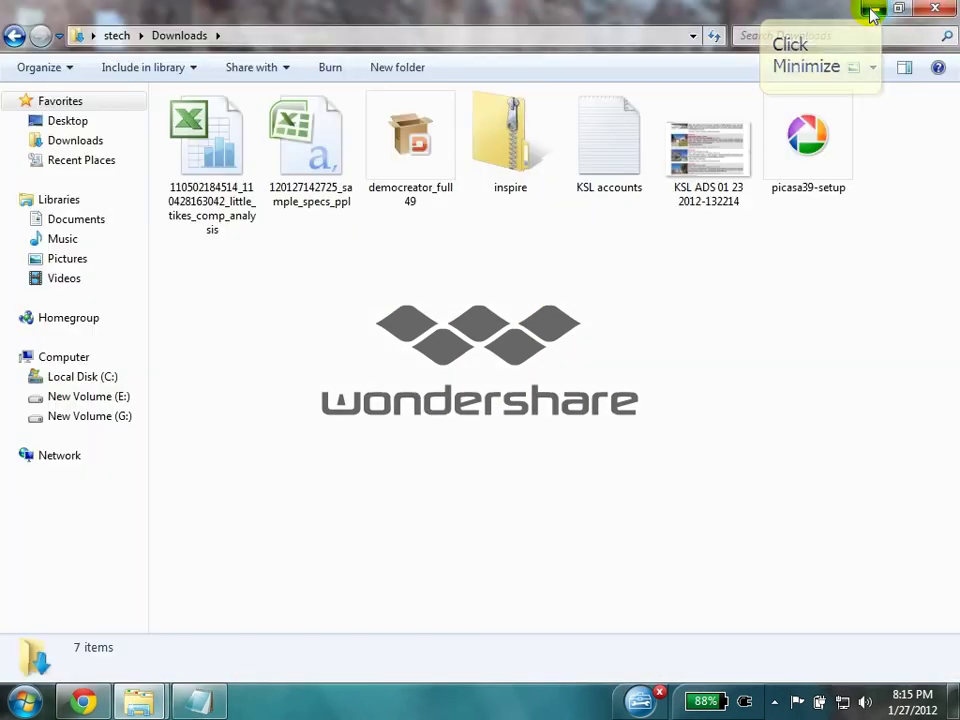
pyautogui.click(874, 9)
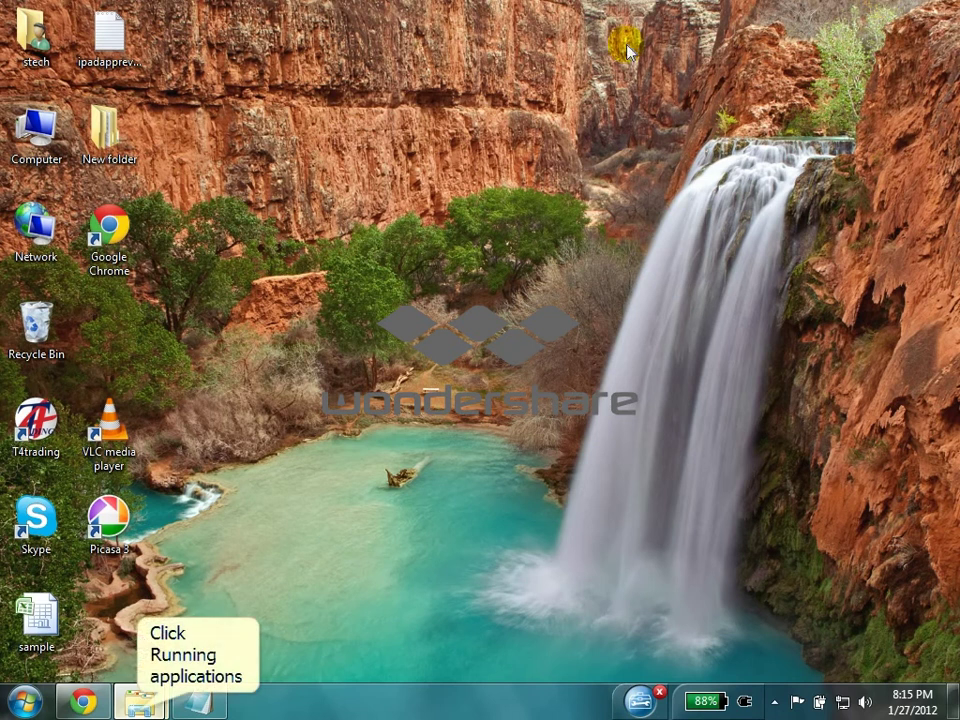
pyautogui.click(90, 120)
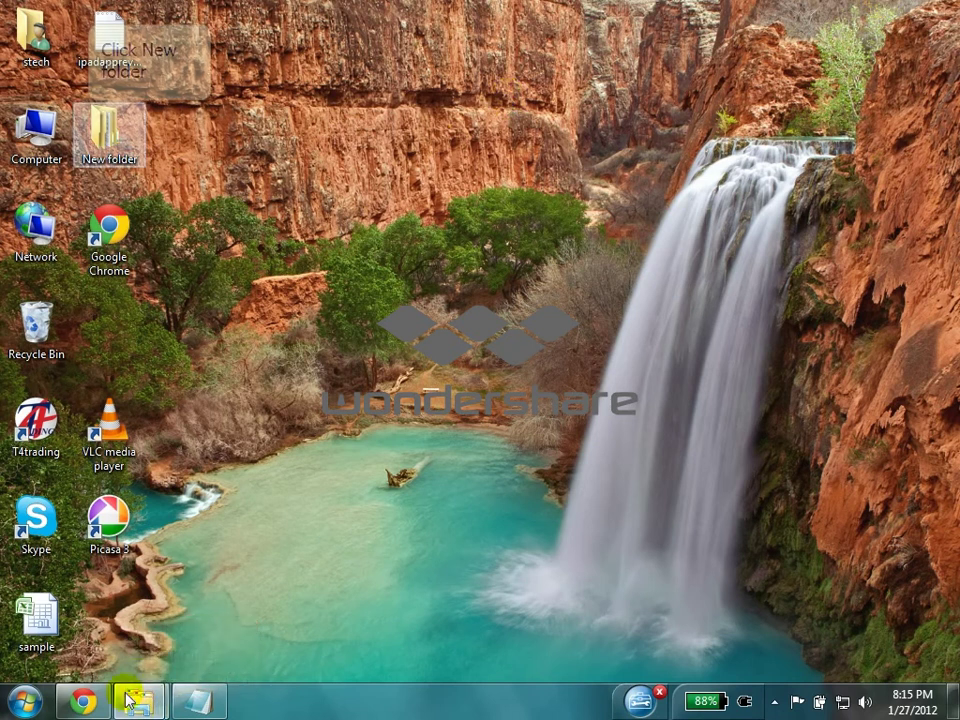
pyautogui.doubleClick(93, 122)
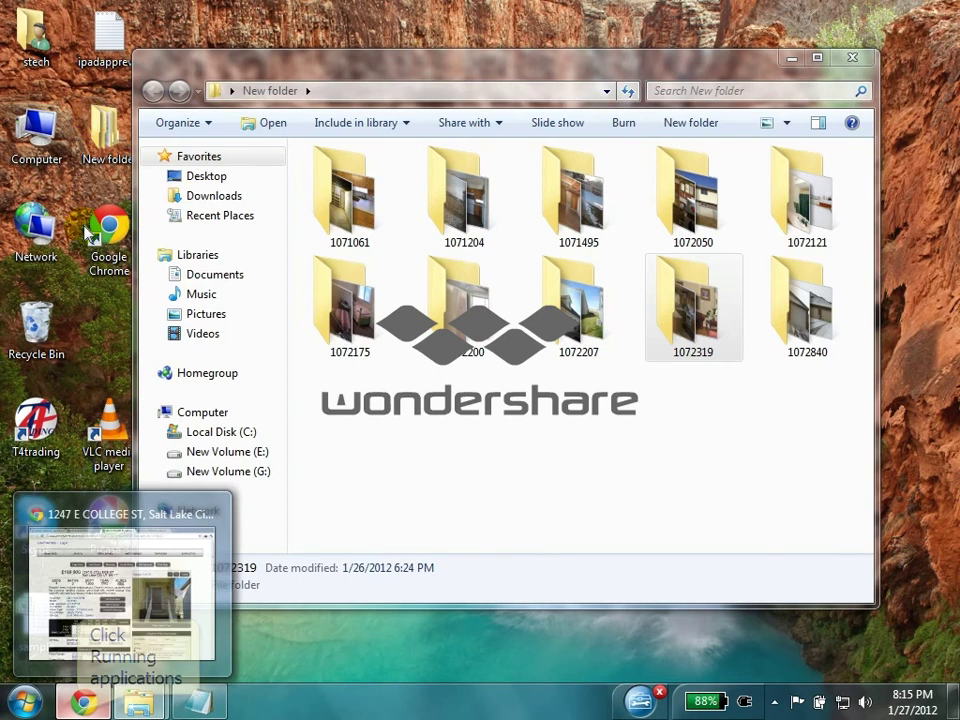
pyautogui.click(81, 500)
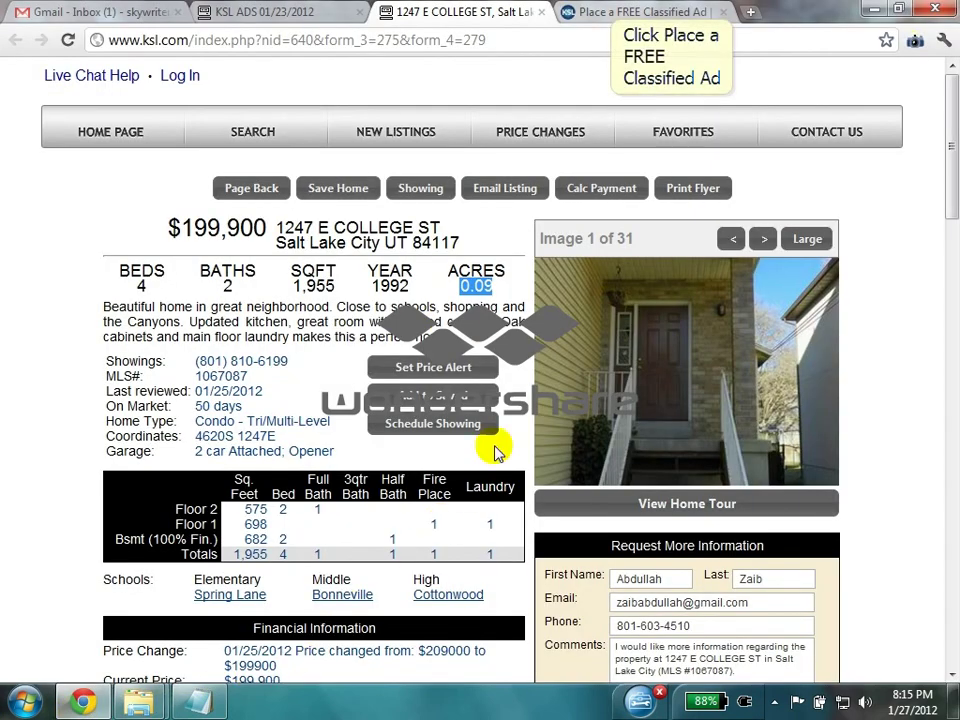
# - Upload photo 1071495.jpg from Desktop > New folder > 1071495 to the ad
pyautogui.click(645, 12)
pyautogui.click(199, 432)
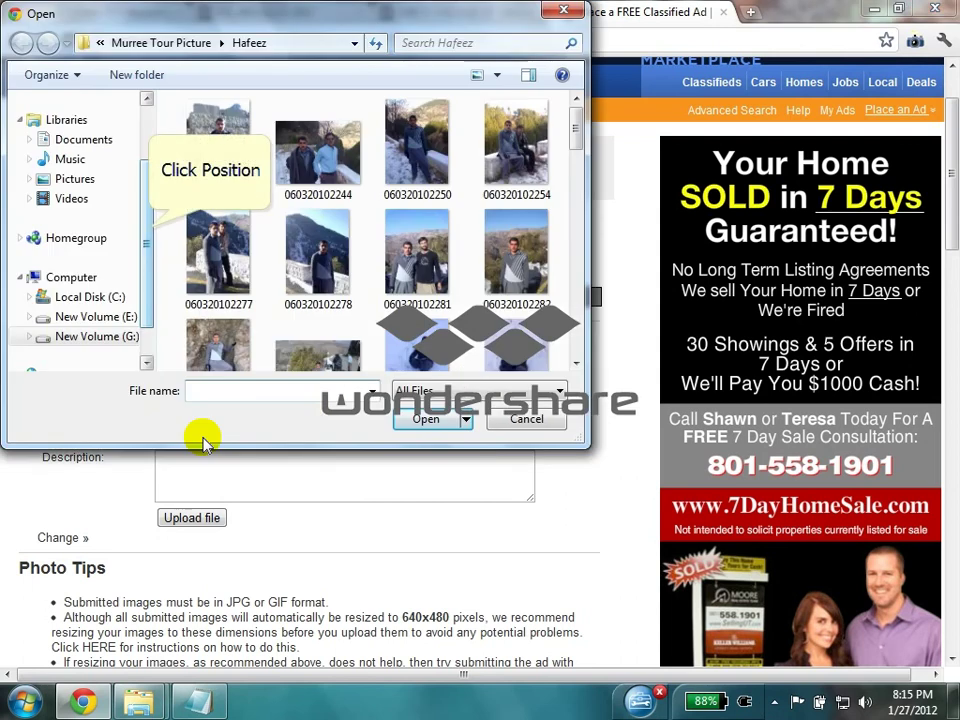
pyautogui.click(146, 227)
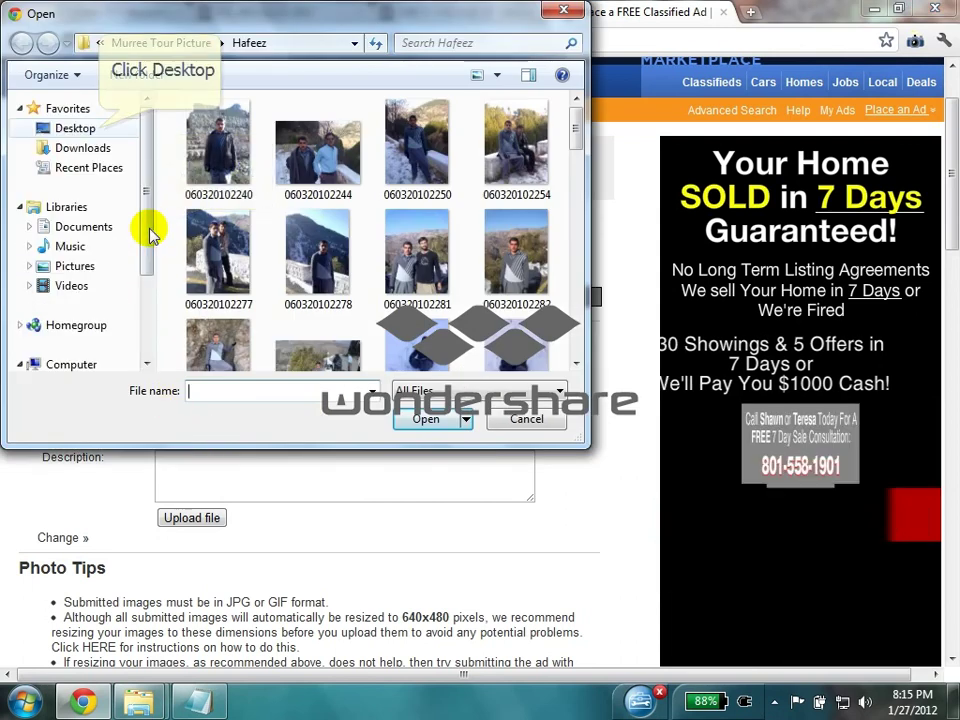
pyautogui.click(82, 128)
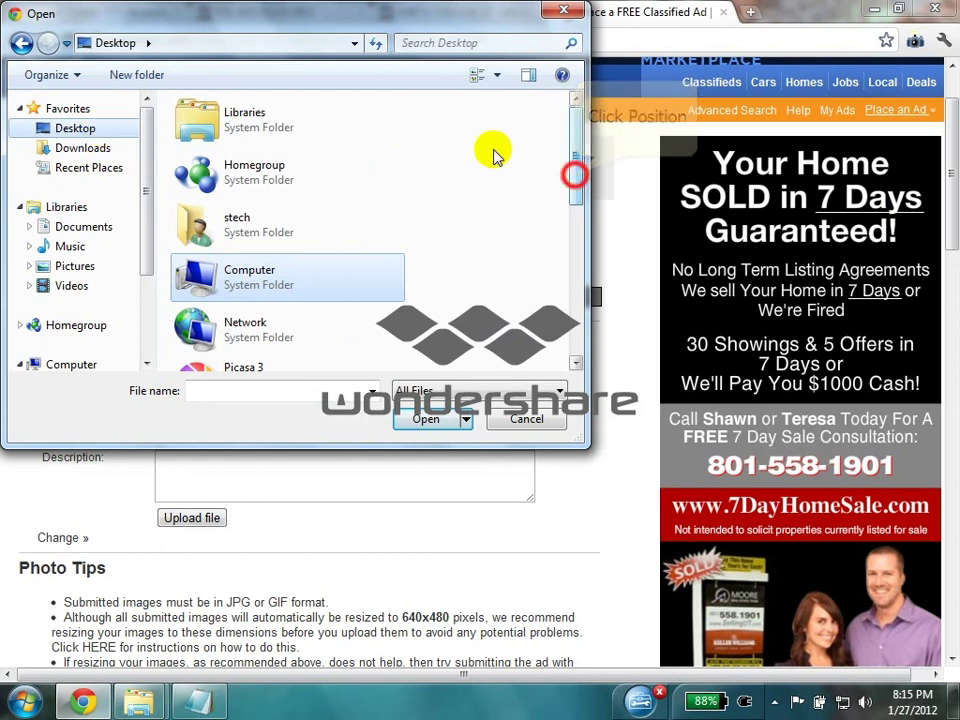
pyautogui.click(575, 176)
pyautogui.click(274, 189)
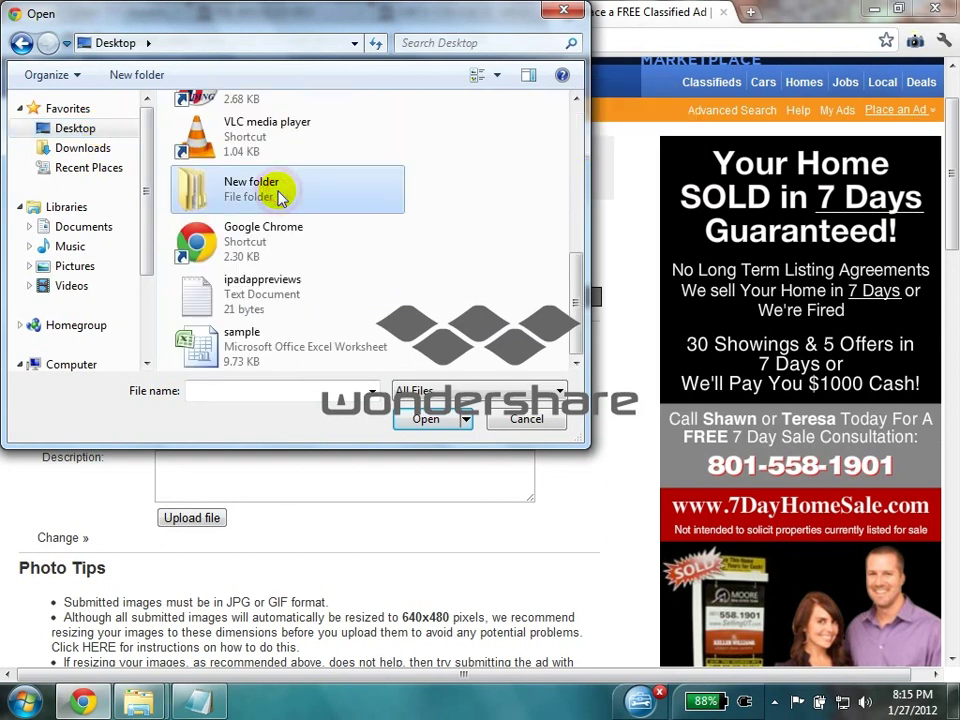
pyautogui.doubleClick(279, 197)
pyautogui.doubleClick(407, 178)
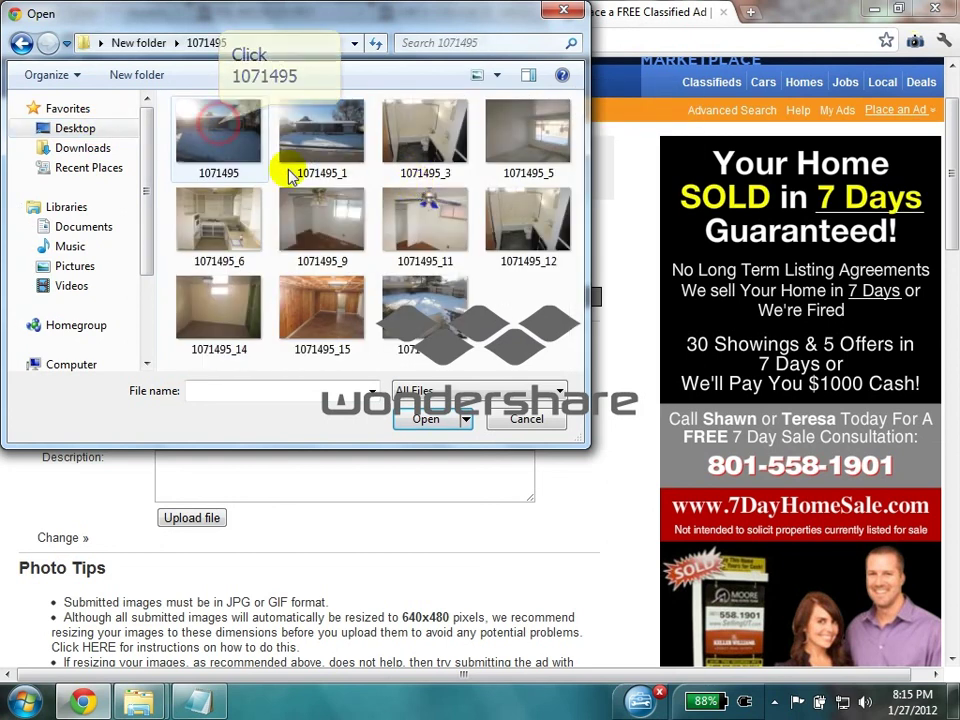
pyautogui.doubleClick(222, 130)
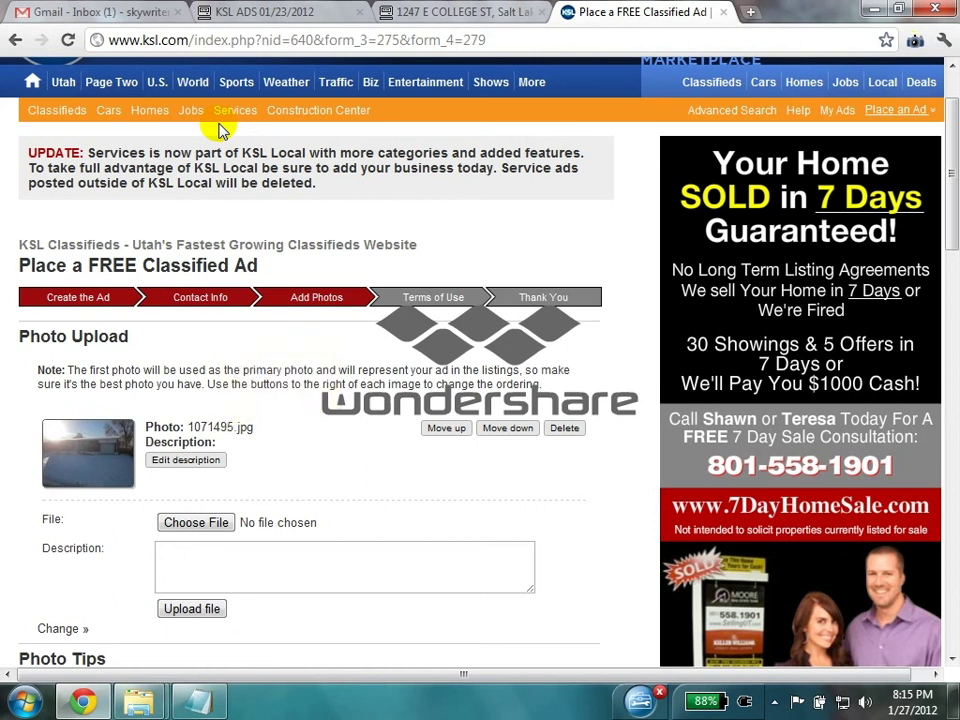
# - Upload photo 1071495_3.jpg from the same 1071495 folder as the second ad photo
pyautogui.click(198, 522)
pyautogui.click(418, 143)
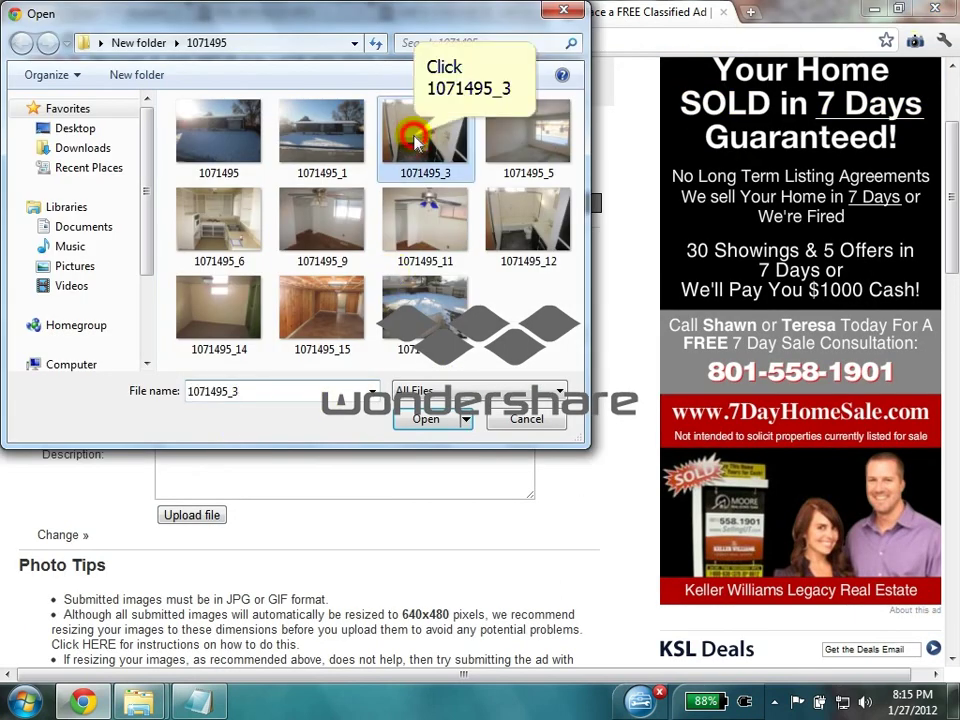
pyautogui.doubleClick(418, 143)
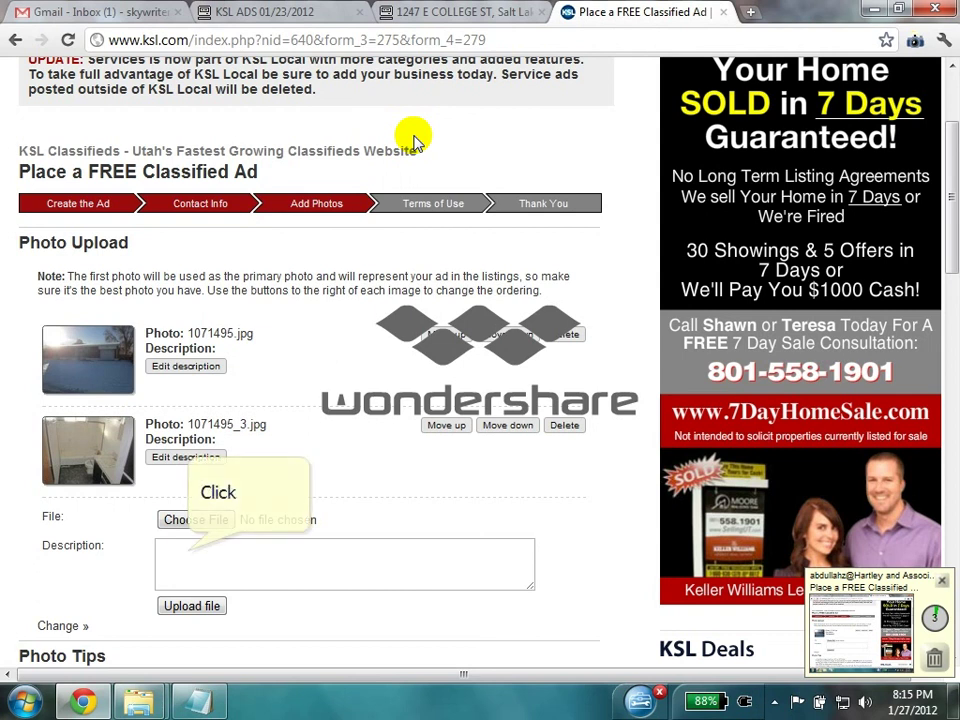
pyautogui.scroll(-1, 414, 139)
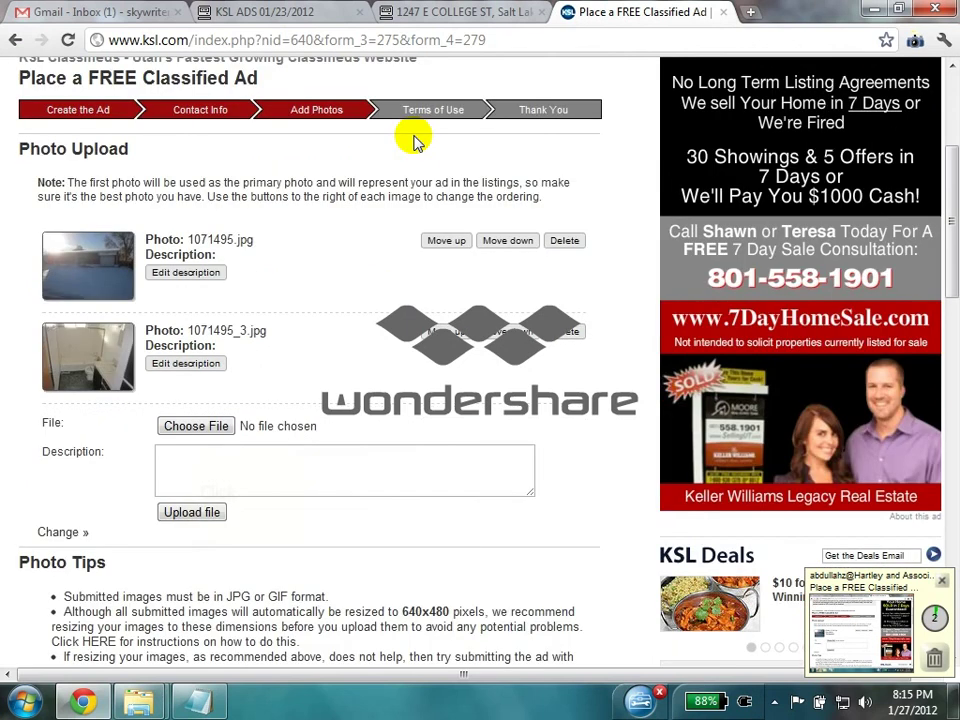
# - Advance the ad past photo upload with Next Page >> to the Terms of Use
pyautogui.click(188, 551)
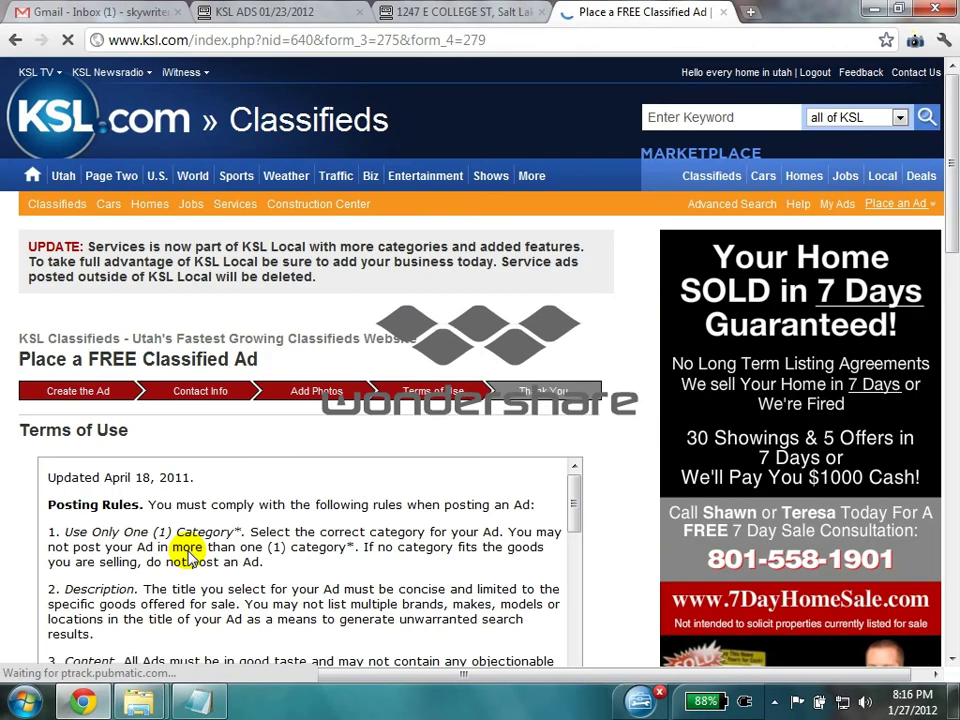